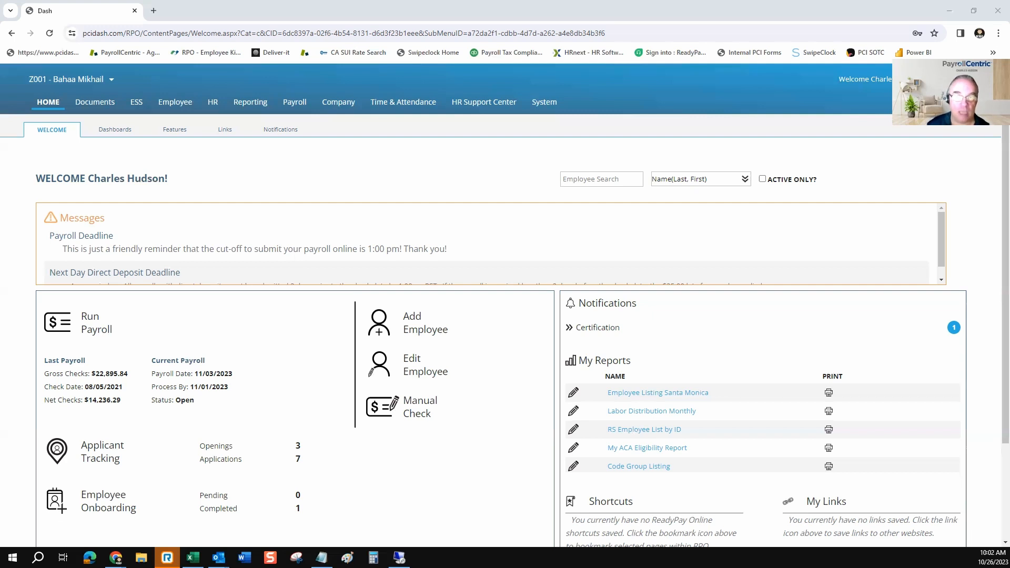
Search the standard reports for the title "labor dist" and open the Labor Distribution report in the Labor/Job Costing/Expense Tracking category
click(251, 102)
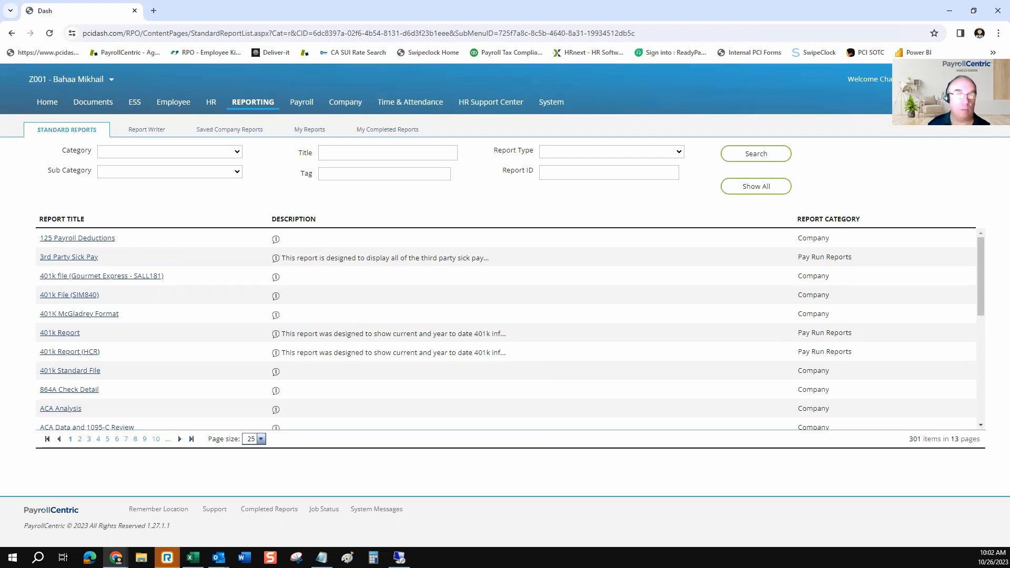
click(387, 154)
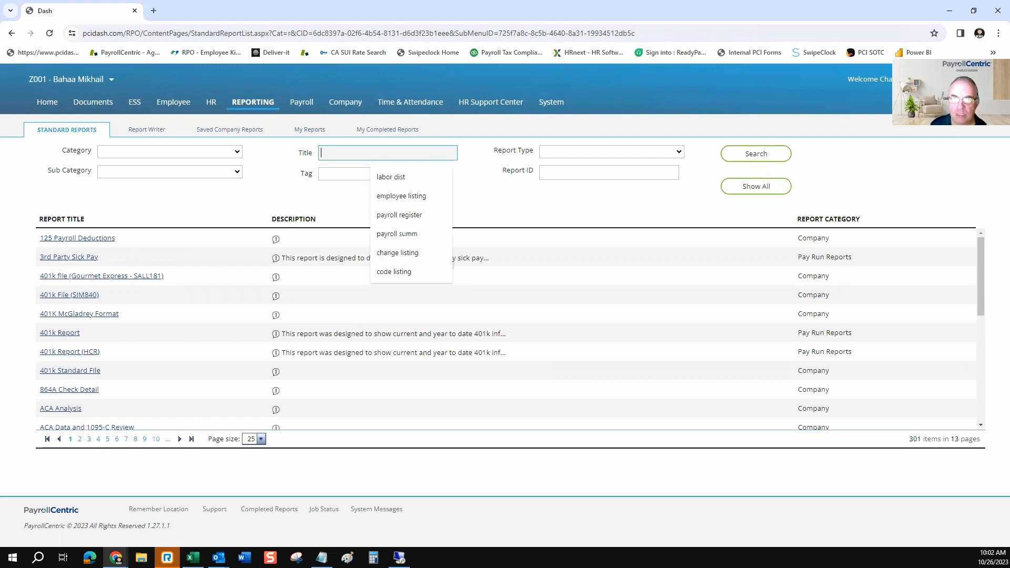
key(Down)
key(Return)
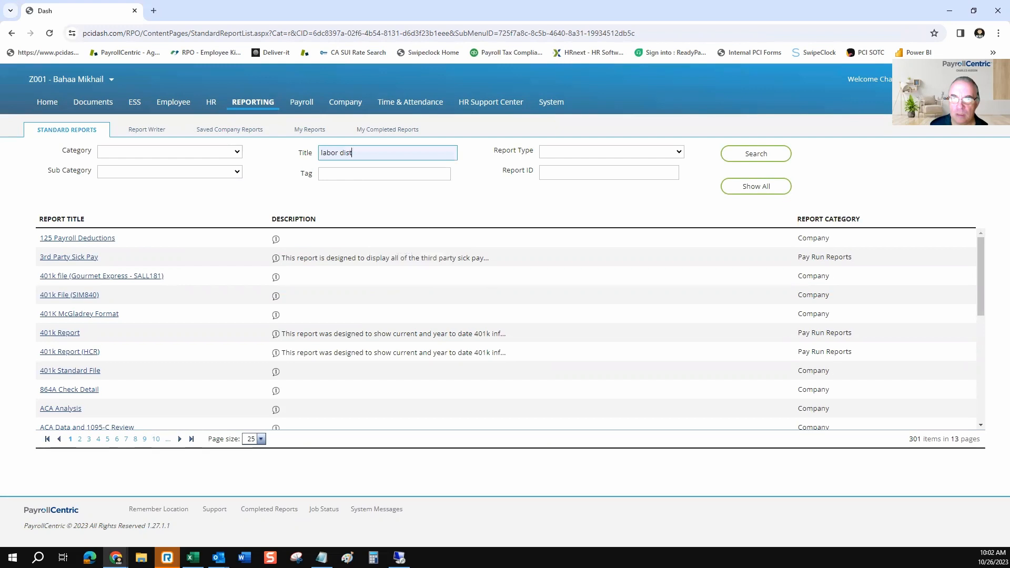
click(756, 154)
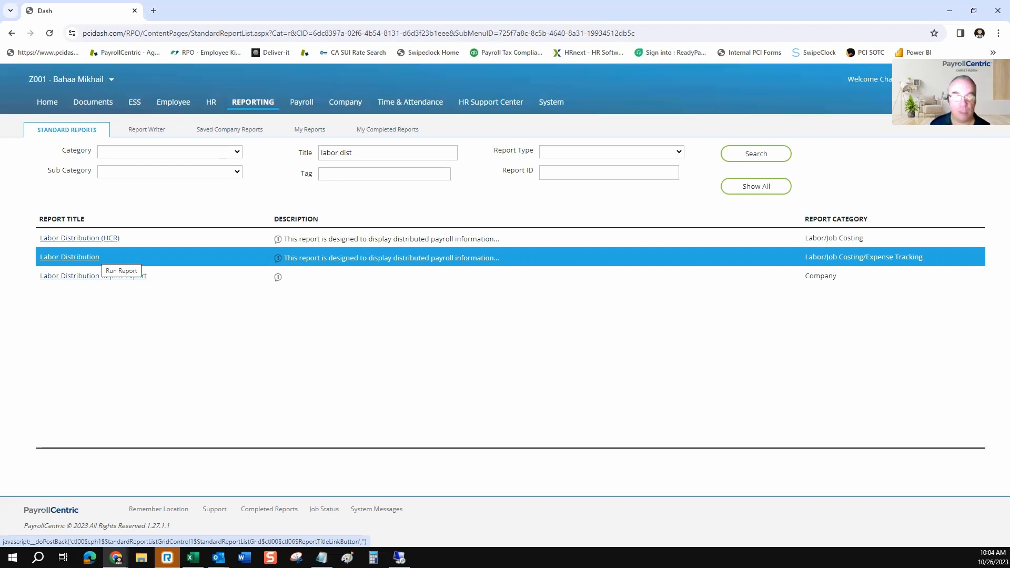
click(93, 257)
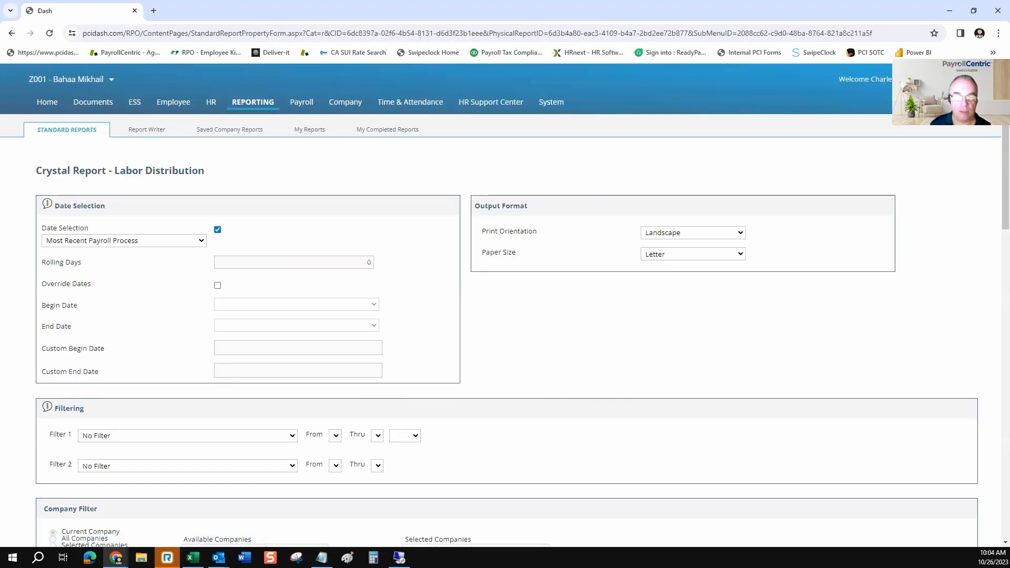
Override the report dates with a custom begin date of 09/01/2022 and a custom end date of 09/01/2023
click(217, 285)
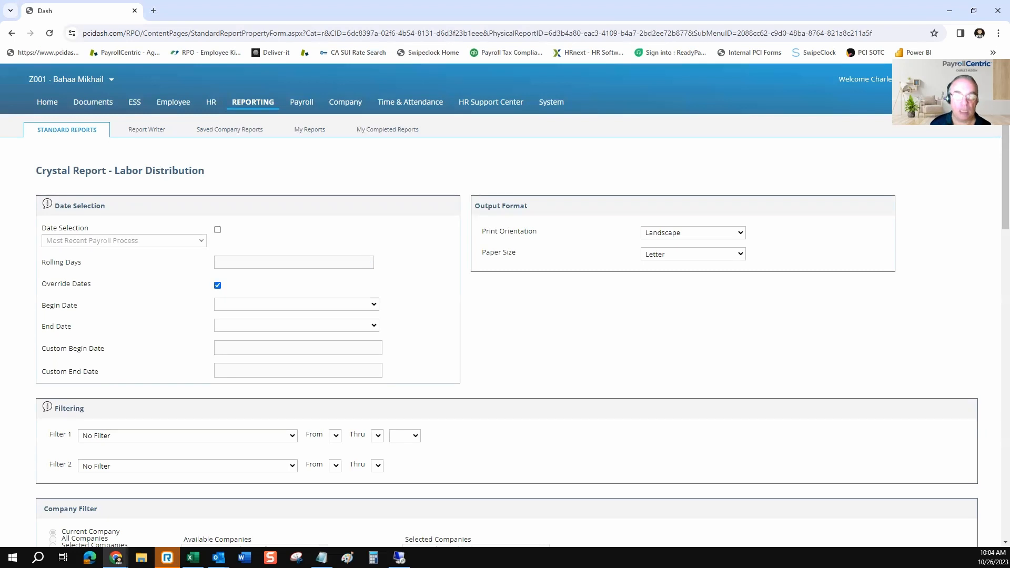
scroll(505, 305, down, 2)
click(297, 242)
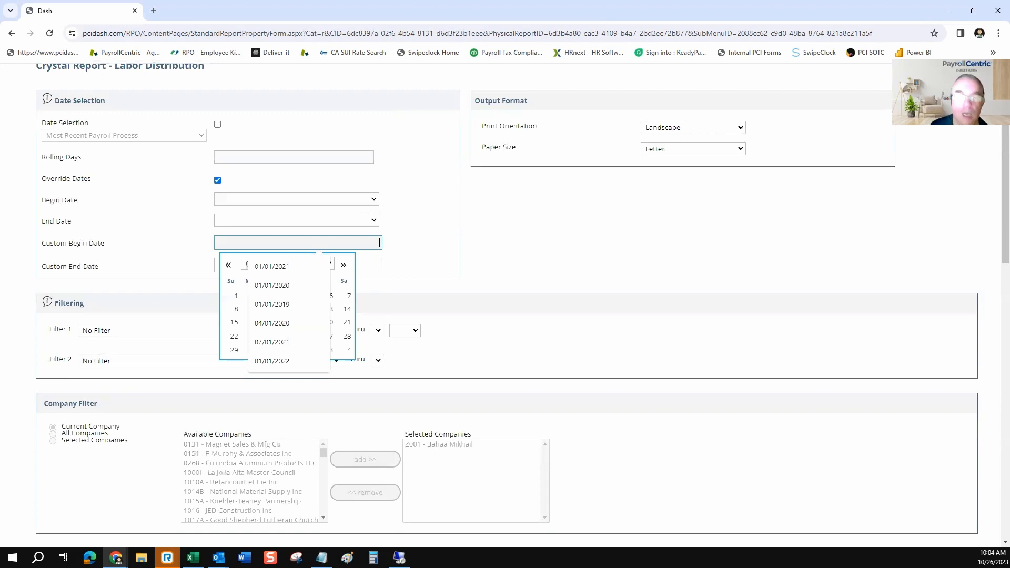
text(09)
text(/01/2022)
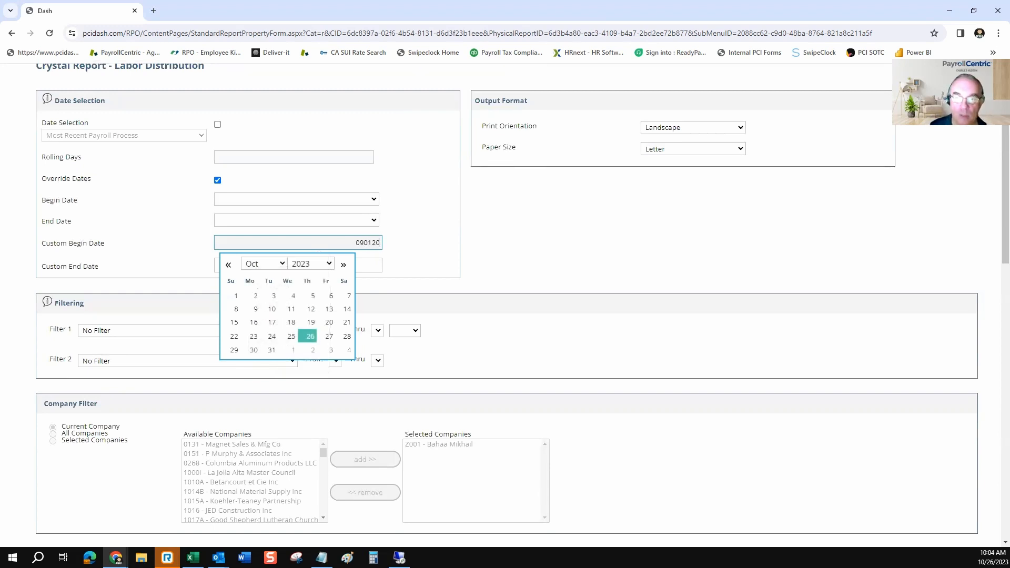
key(Tab)
text(09012023)
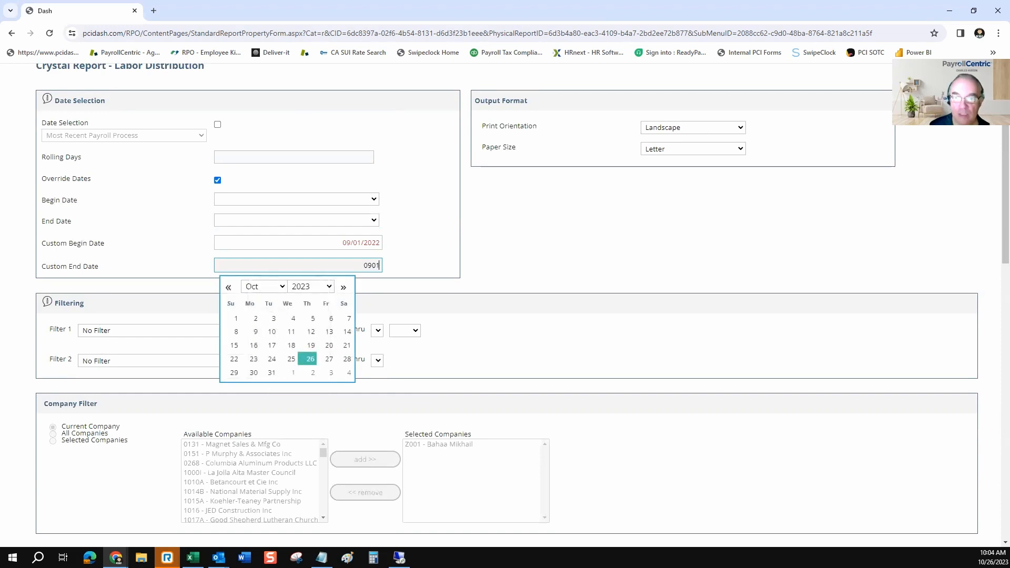
key(Tab)
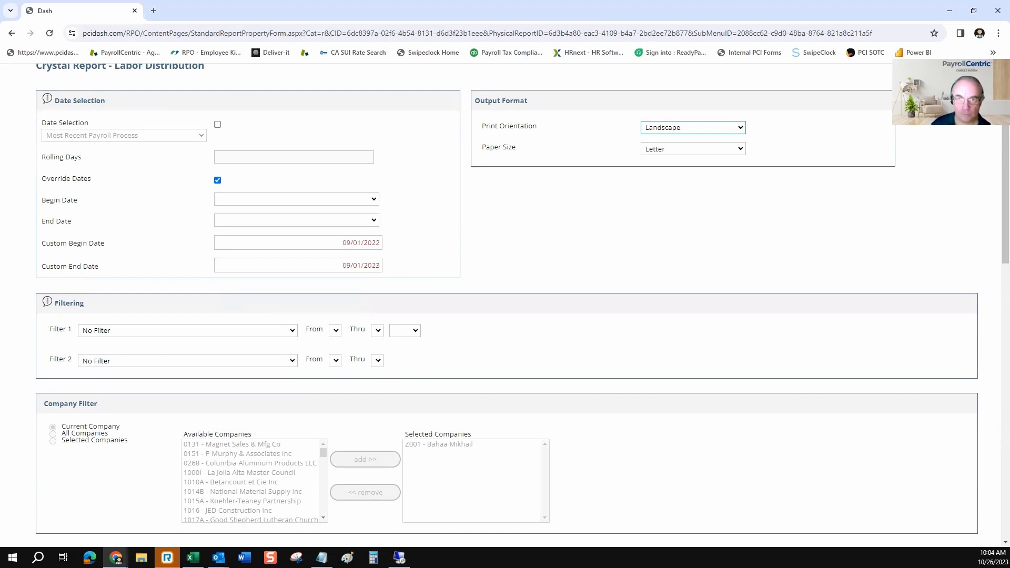
Set the report's sort order to Custom Sort
scroll(505, 305, down, 2)
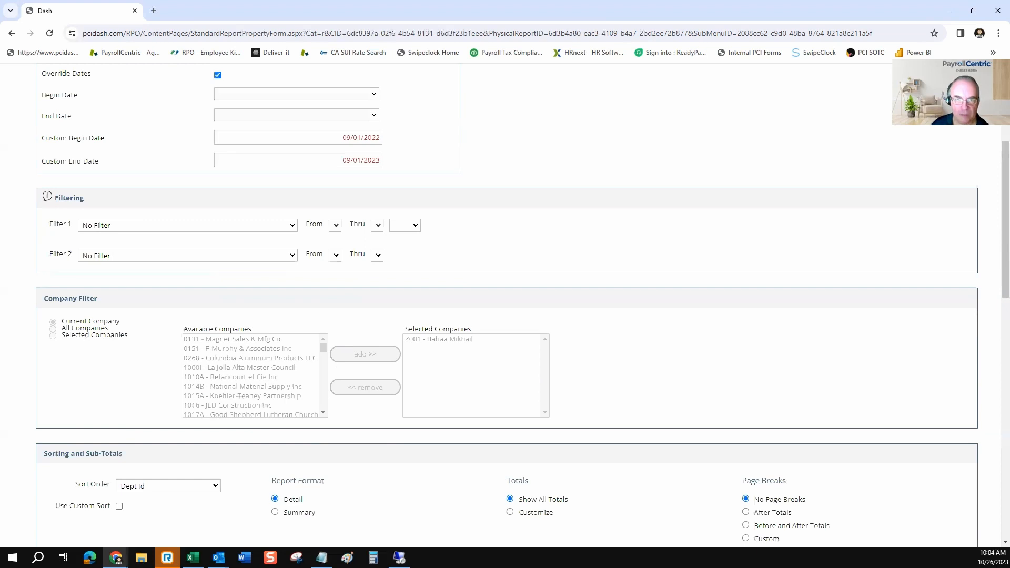
scroll(505, 305, down, 4)
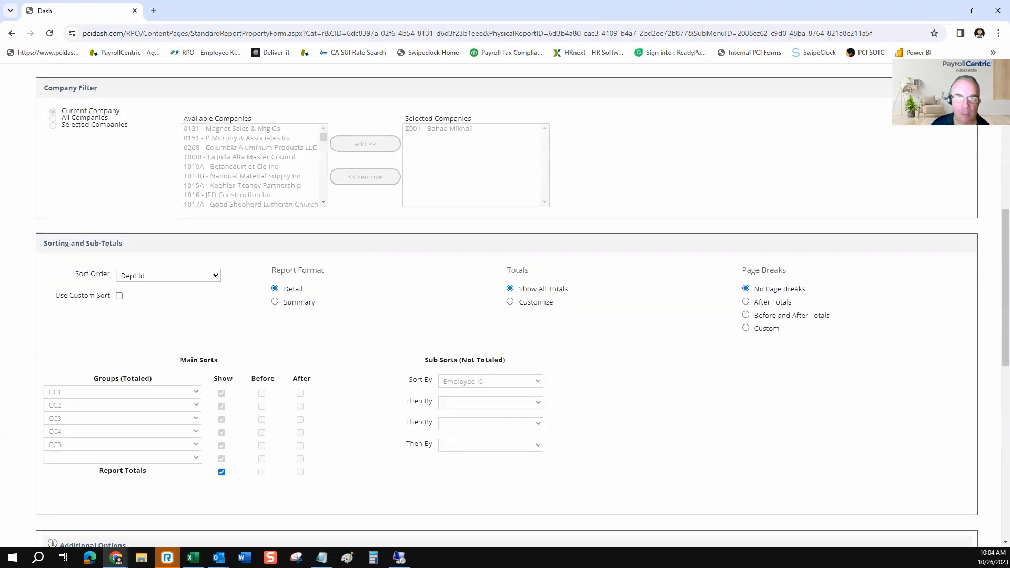
click(168, 276)
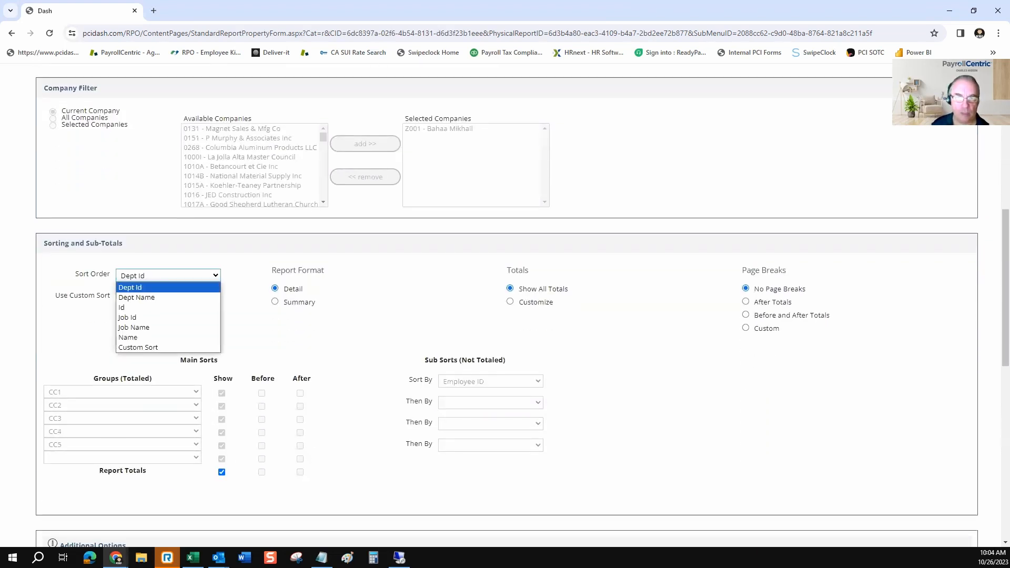
click(139, 348)
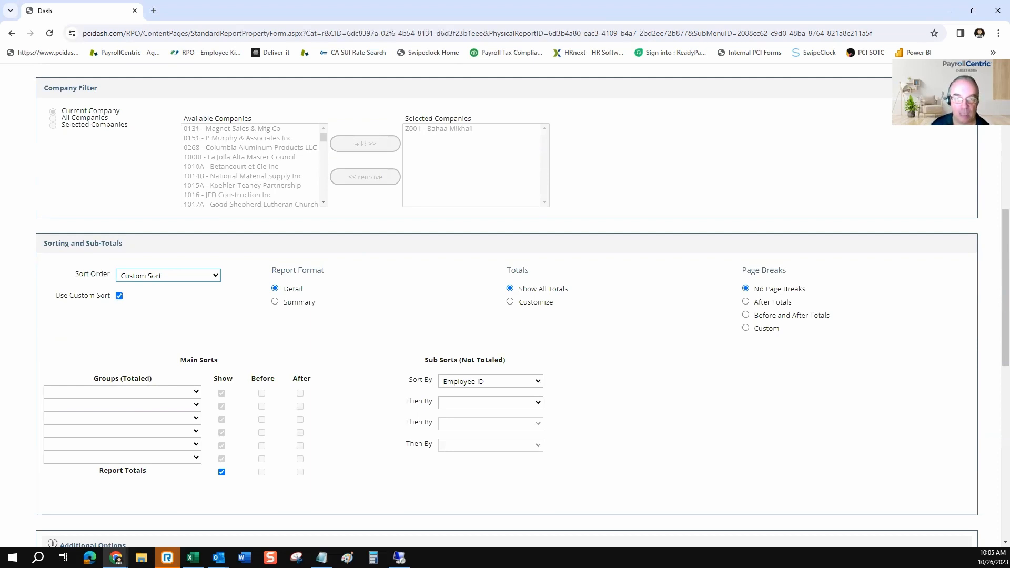
Choose Tax Form as the first totaled group in the main sorts
drag(94, 379, 123, 378)
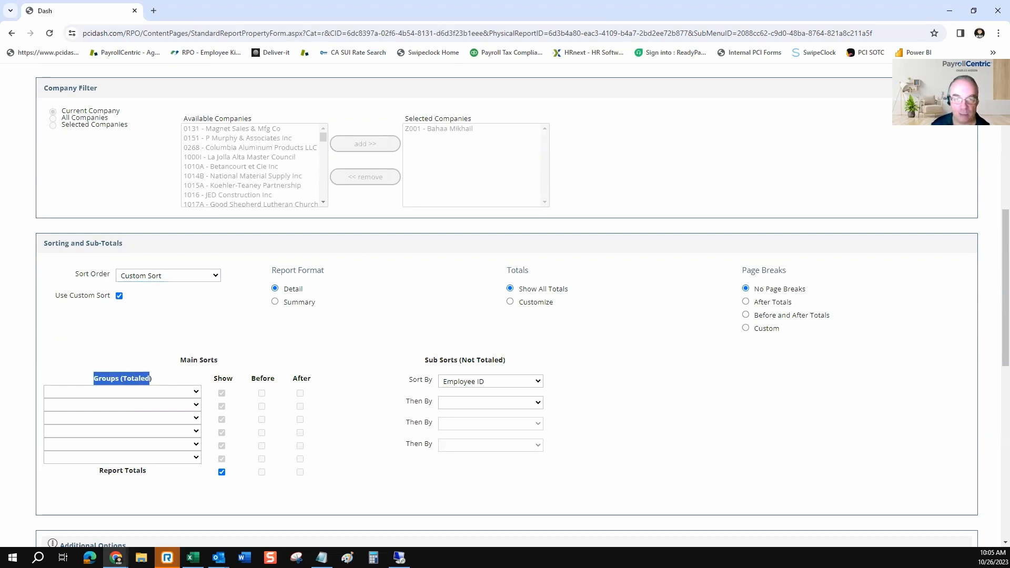
drag(425, 360, 495, 359)
click(195, 392)
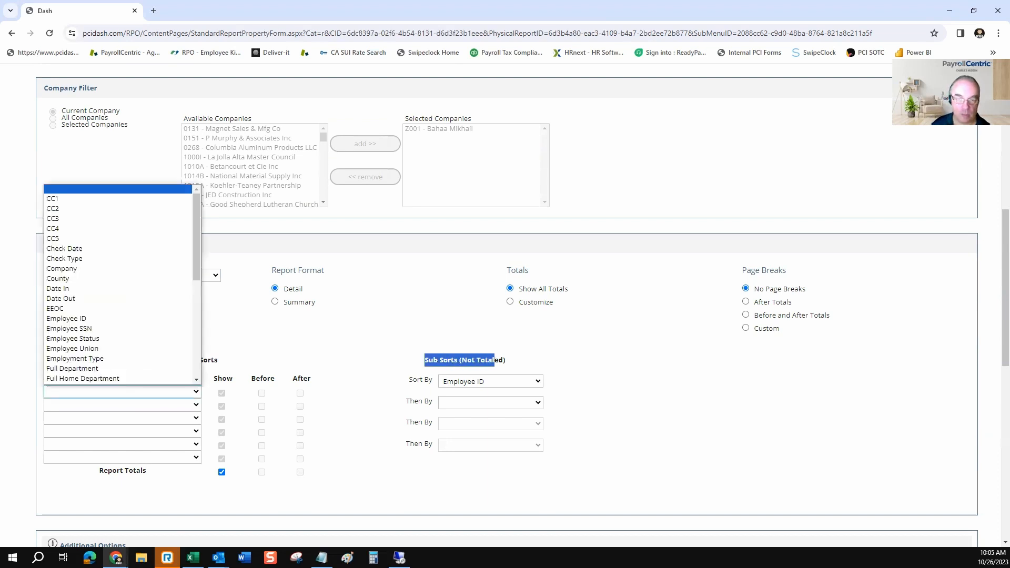
scroll(106, 328, down, 5)
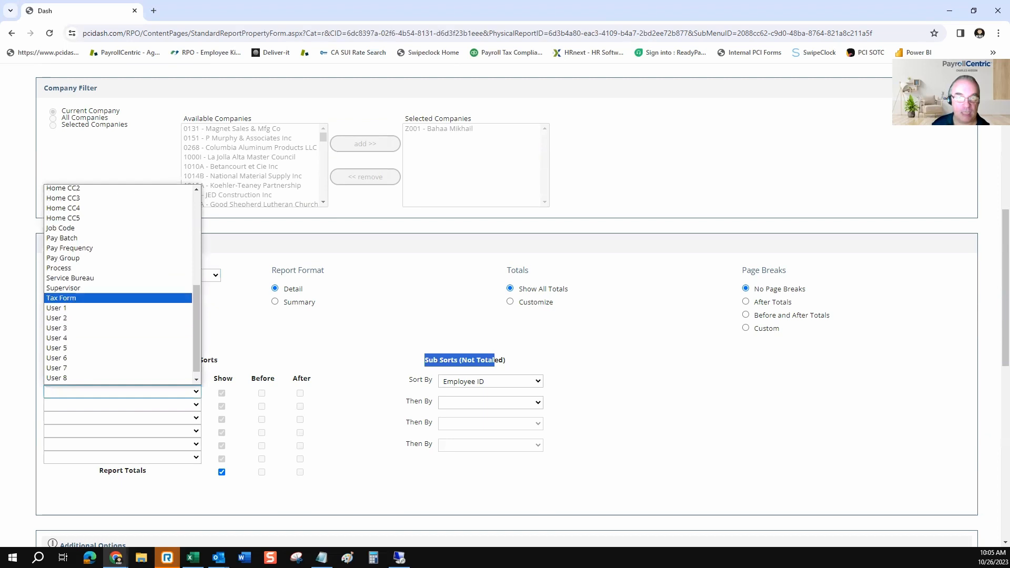
click(79, 297)
Set the non-totaled sub sorts to Tax Form first and Employee Name second
scroll(505, 305, down, 3)
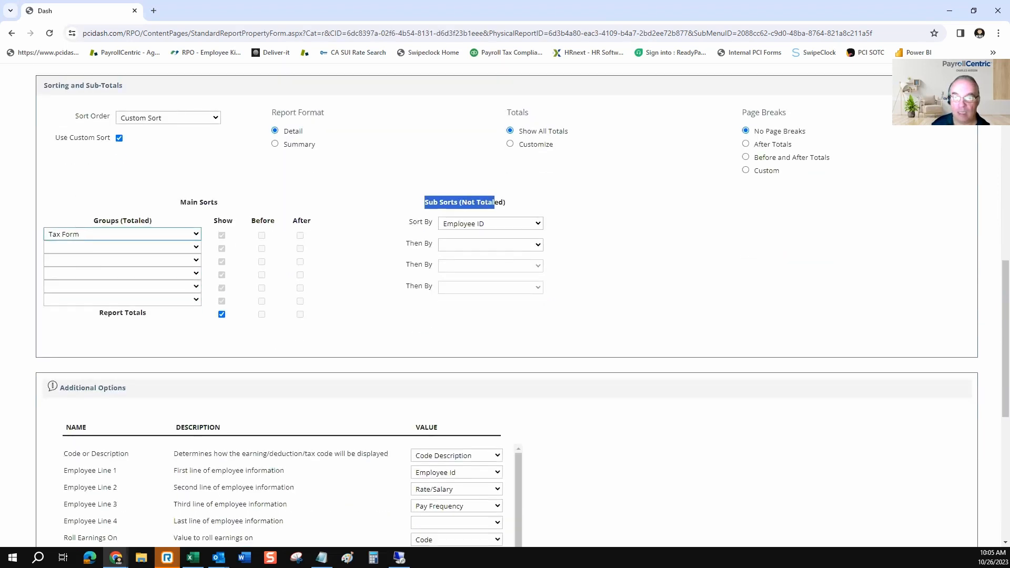
click(537, 223)
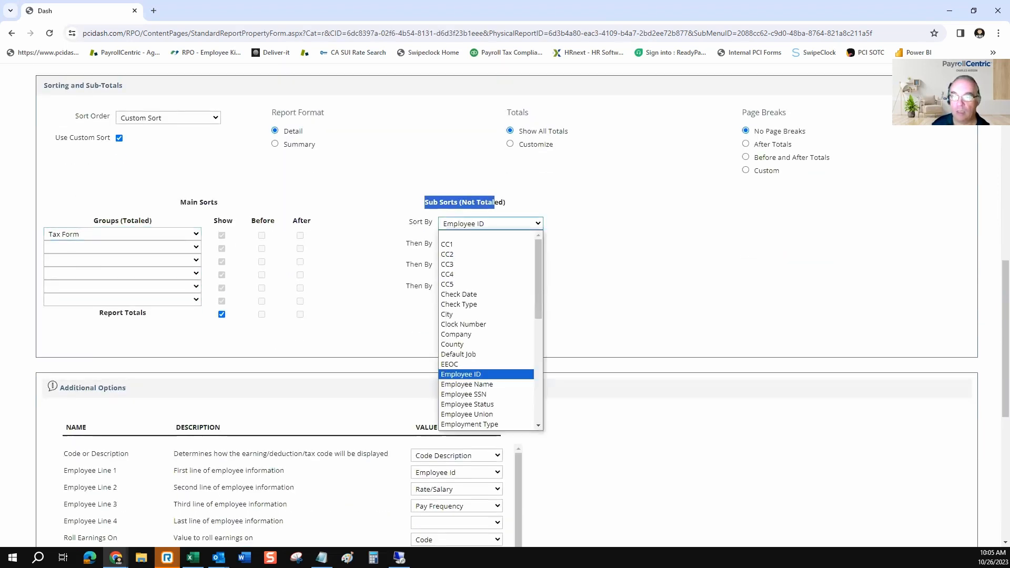
scroll(486, 363, down, 2)
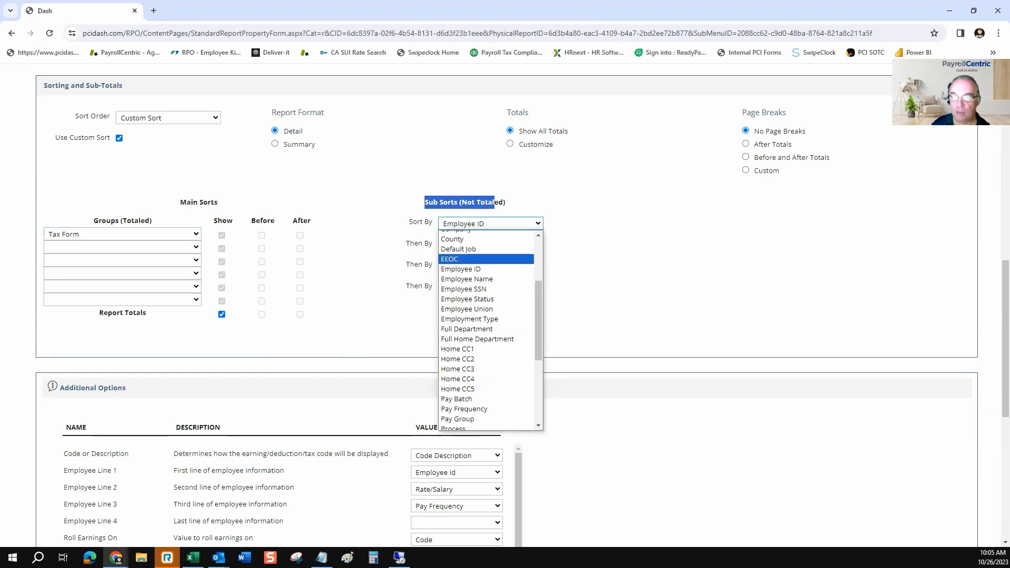
scroll(486, 341, down, 3)
click(457, 362)
click(537, 244)
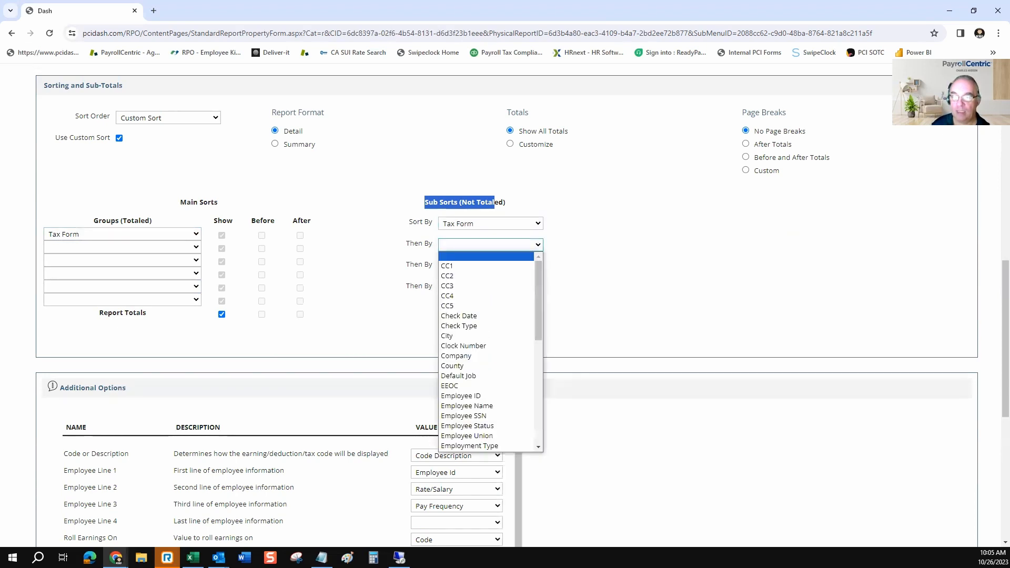
scroll(486, 352, down, 2)
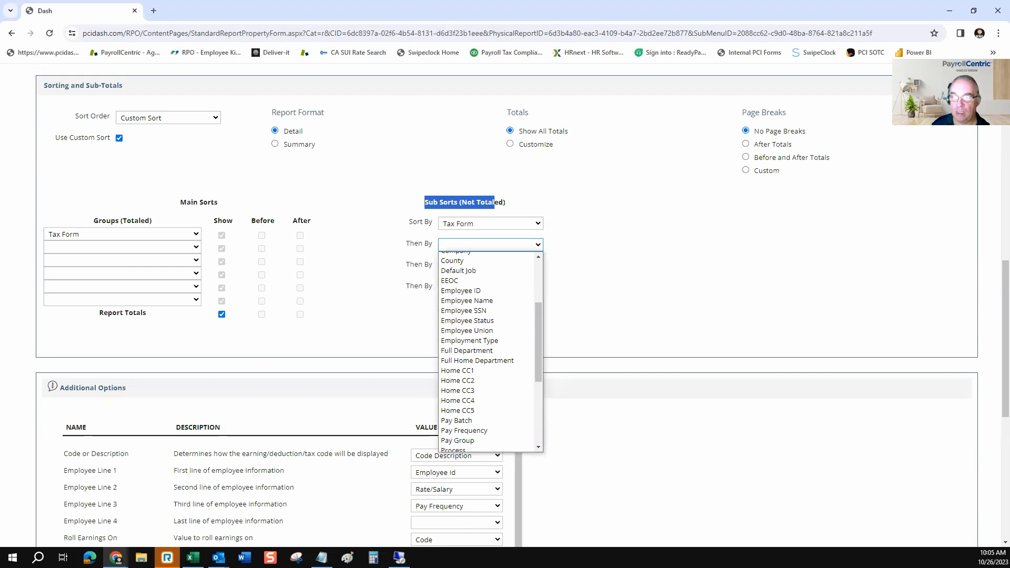
click(466, 300)
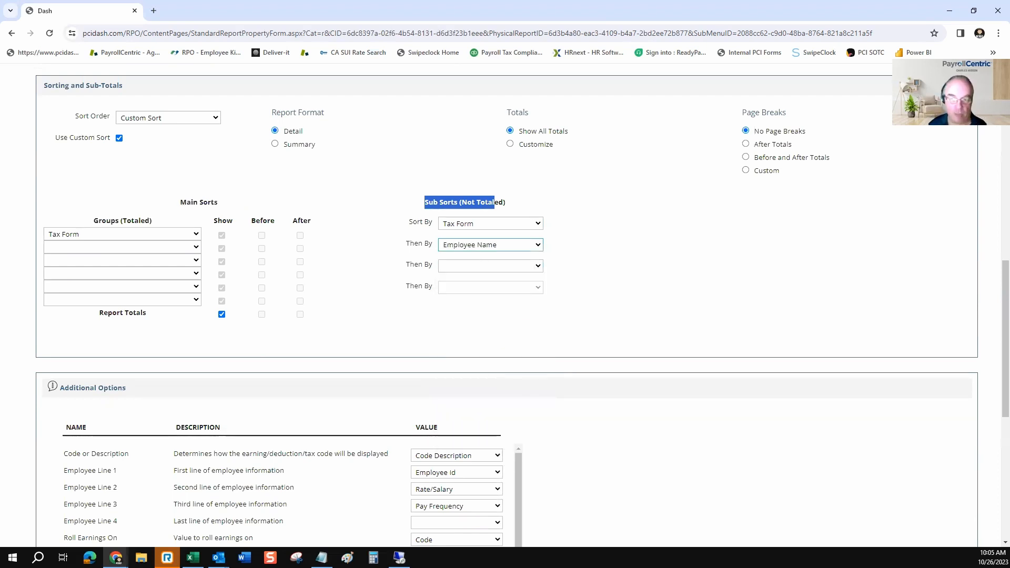
Set Employee Line 4 in the additional options to Tax Form
scroll(505, 305, down, 2)
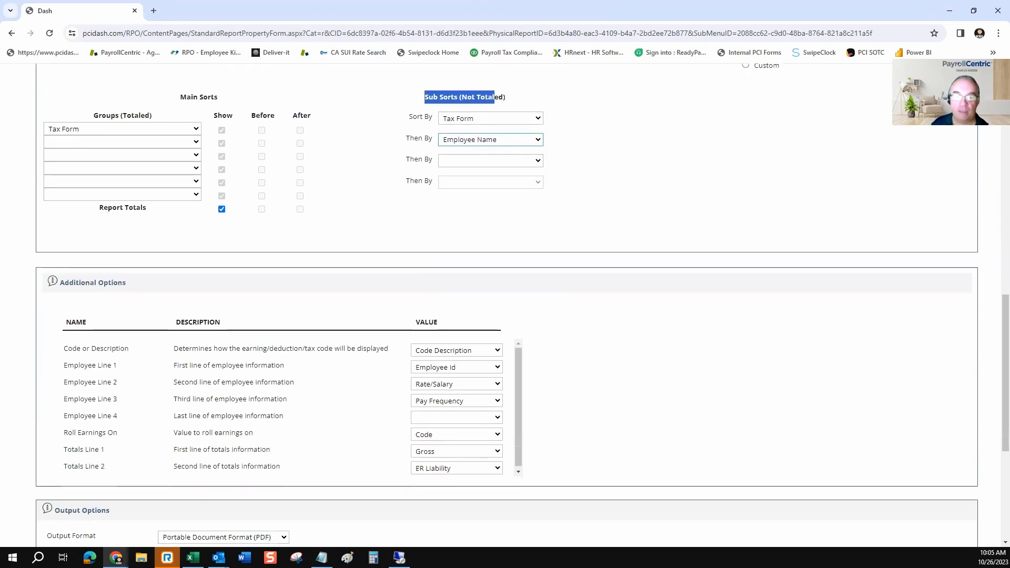
drag(127, 283, 117, 283)
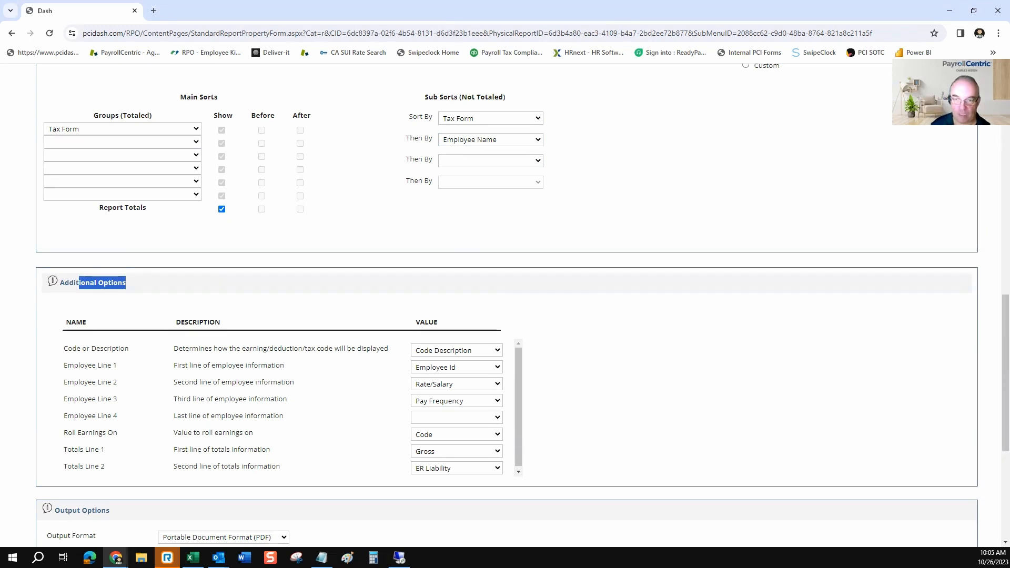
click(457, 417)
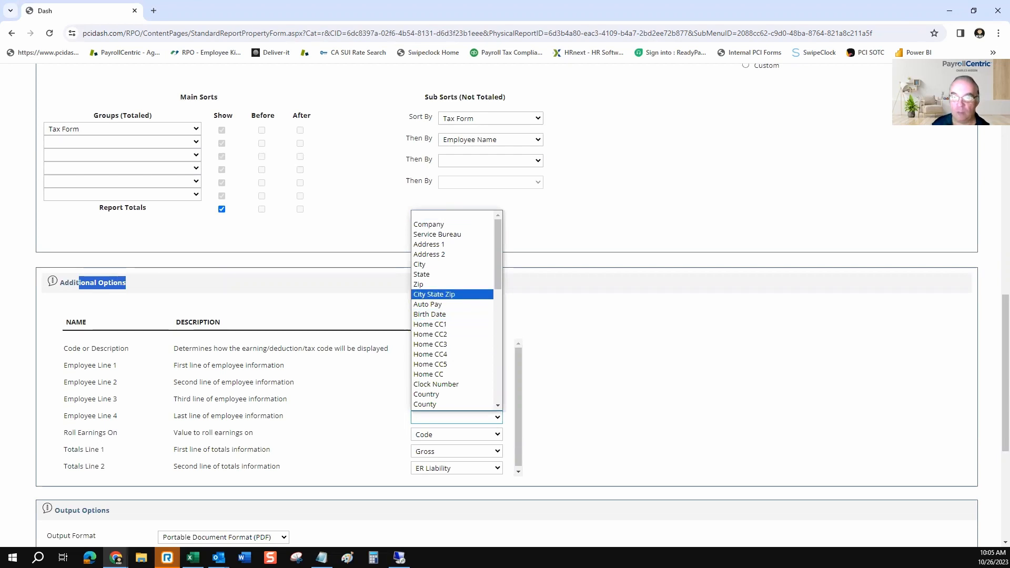
scroll(447, 295, down, 4)
click(442, 354)
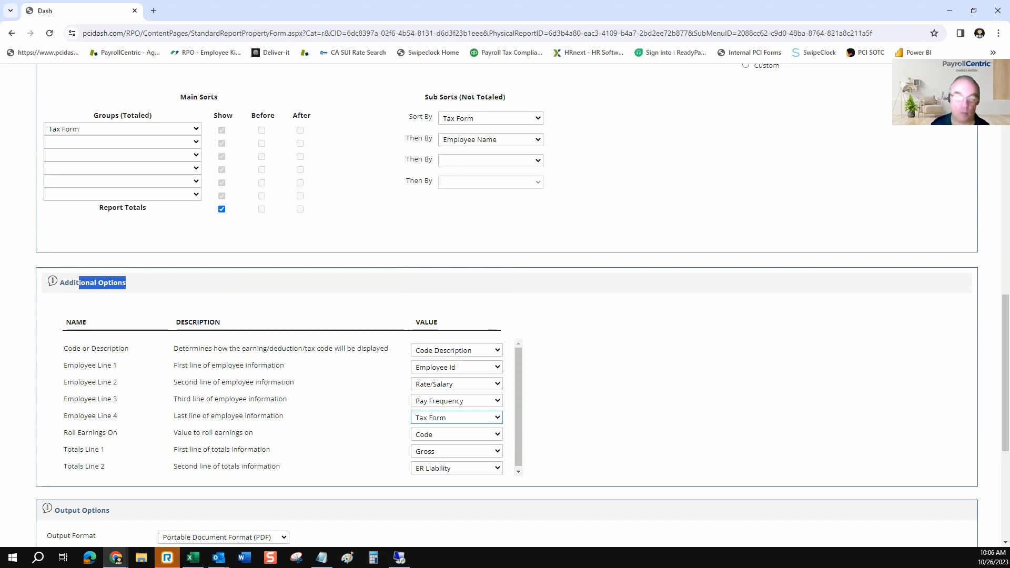
Review the available output formats for the report, keeping Portable Document Format (PDF)
scroll(505, 305, down, 2)
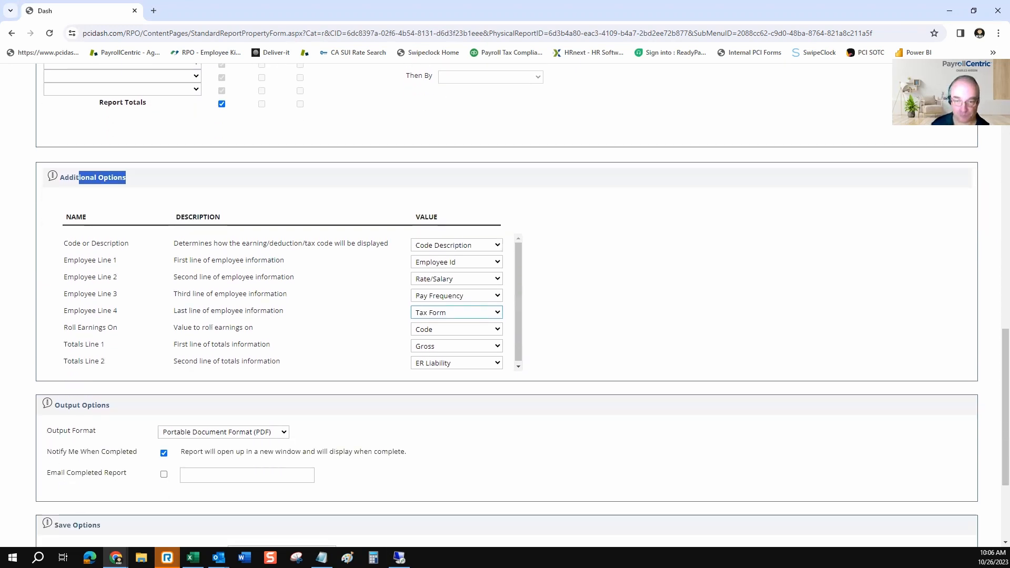
click(223, 432)
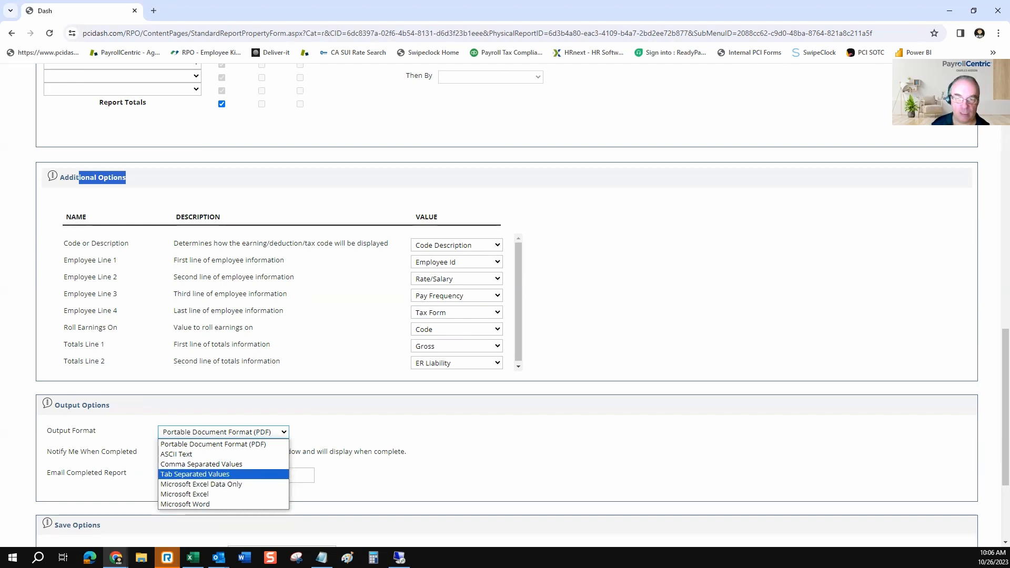
click(363, 474)
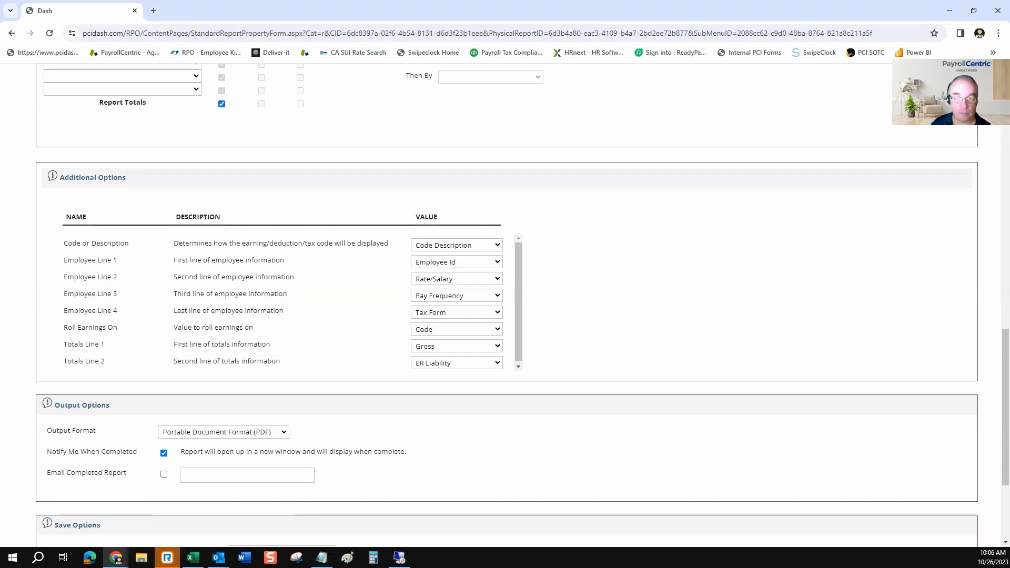
Save the report settings to Saved Company Reports under the title "Labor Distribution for WC"
scroll(505, 305, down, 2)
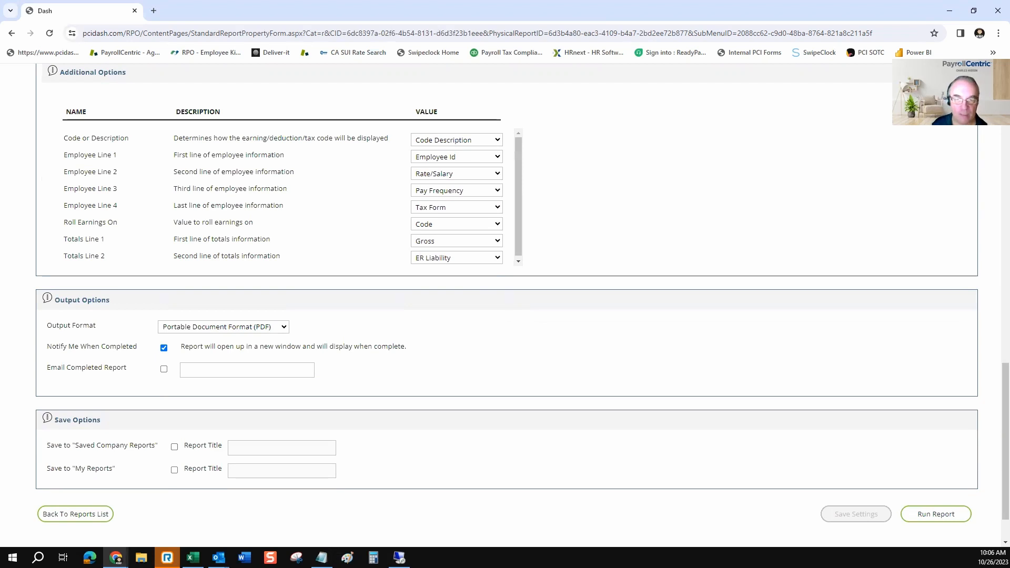
click(174, 447)
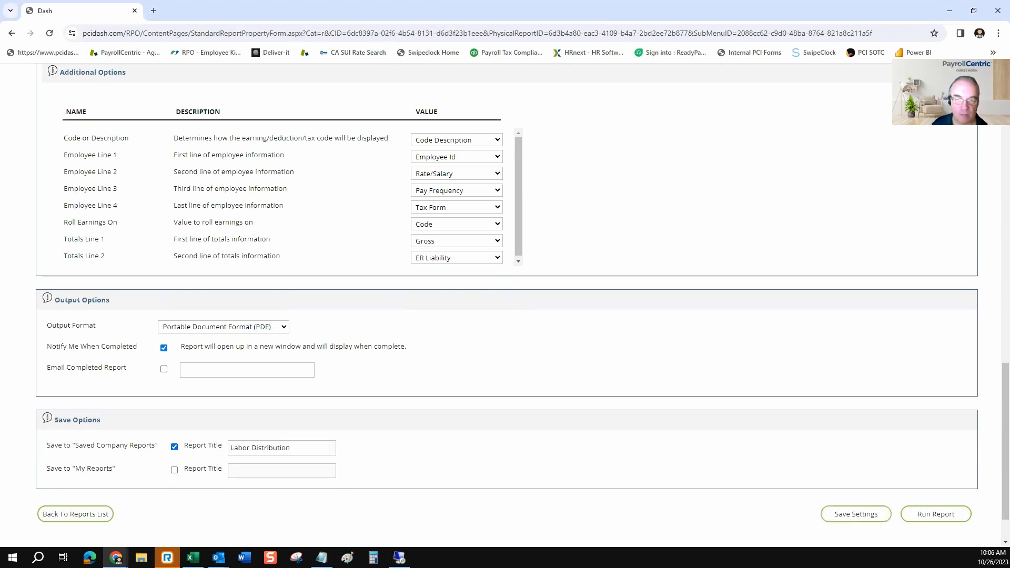
click(302, 448)
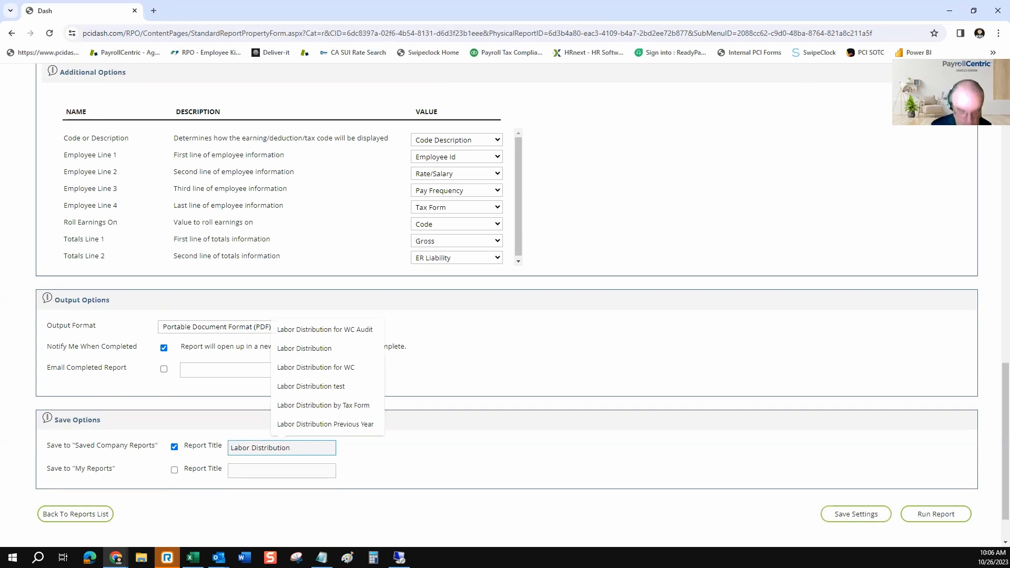
key(Up)
key(Up)
key(Up)
key(Up)
key(Up)
key(Return)
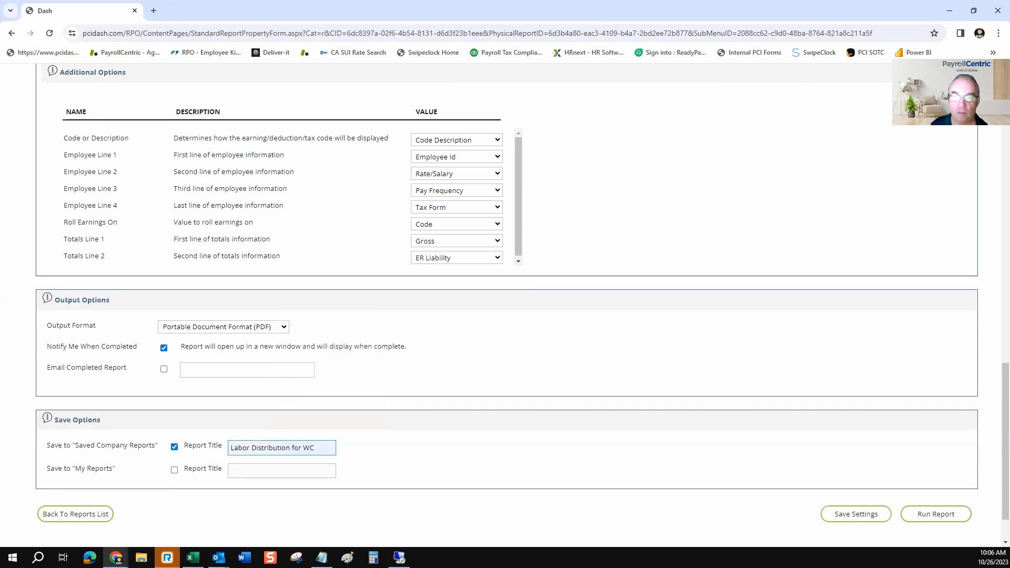
click(856, 514)
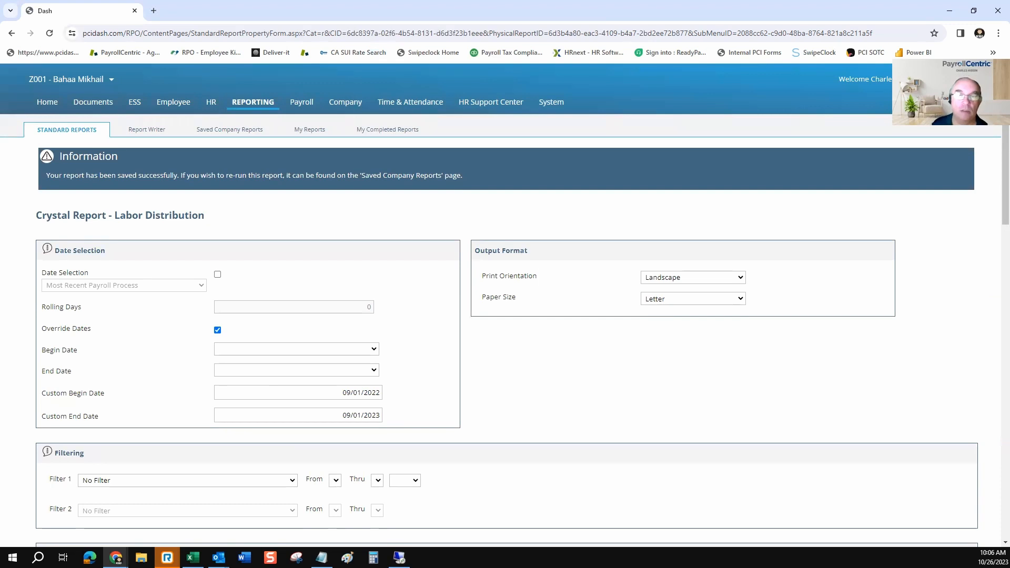
Open the saved Crystal report "Labor Distribution for WC" from Saved Company Reports and review its stored settings
click(229, 129)
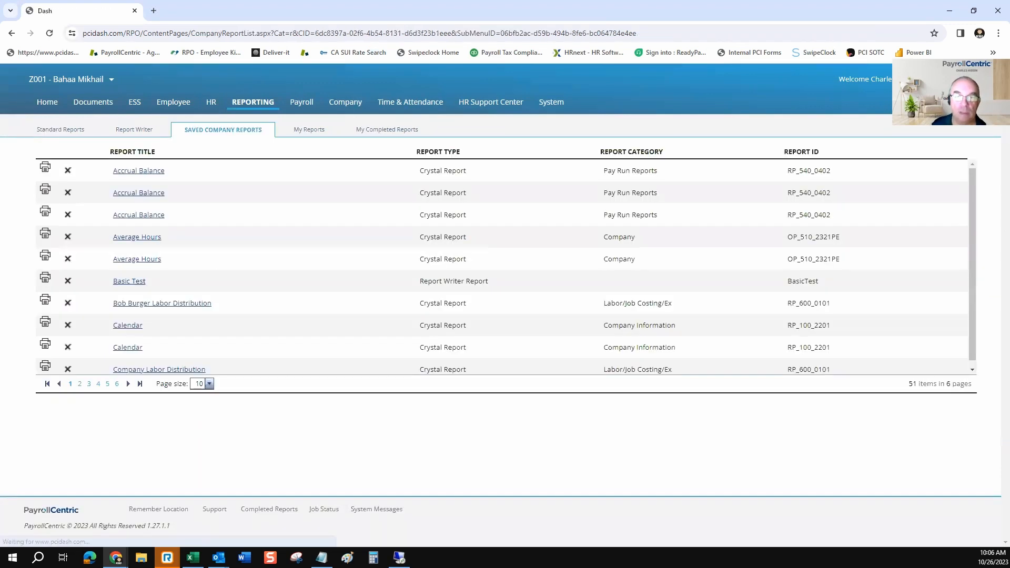
click(117, 384)
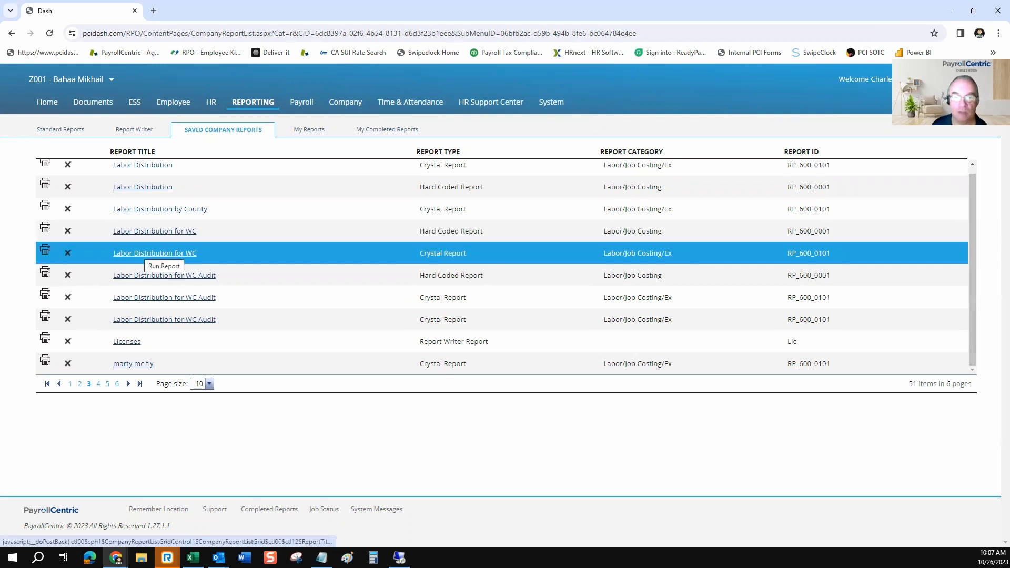
click(153, 254)
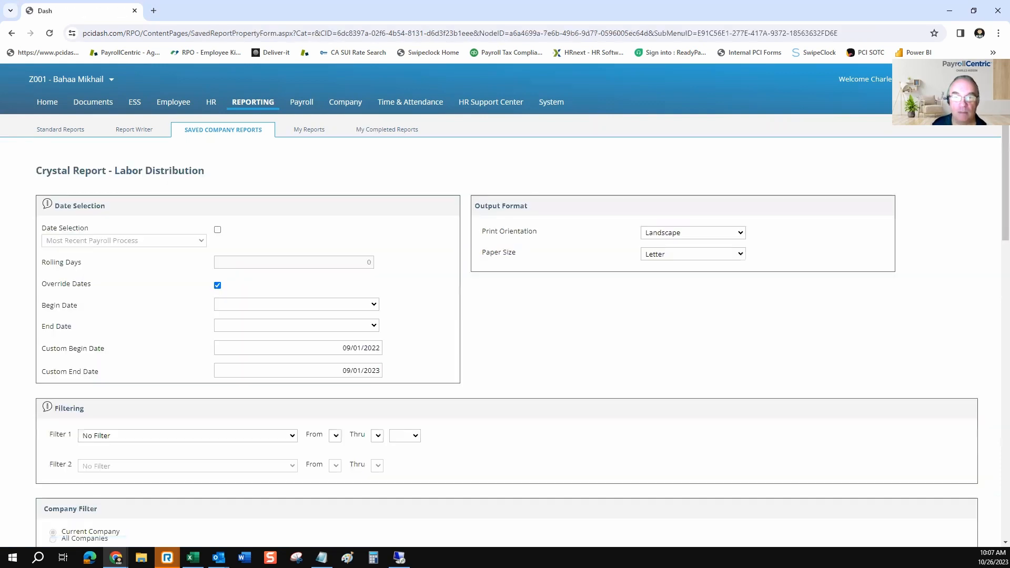
scroll(505, 306, down, 5)
scroll(505, 305, down, 10)
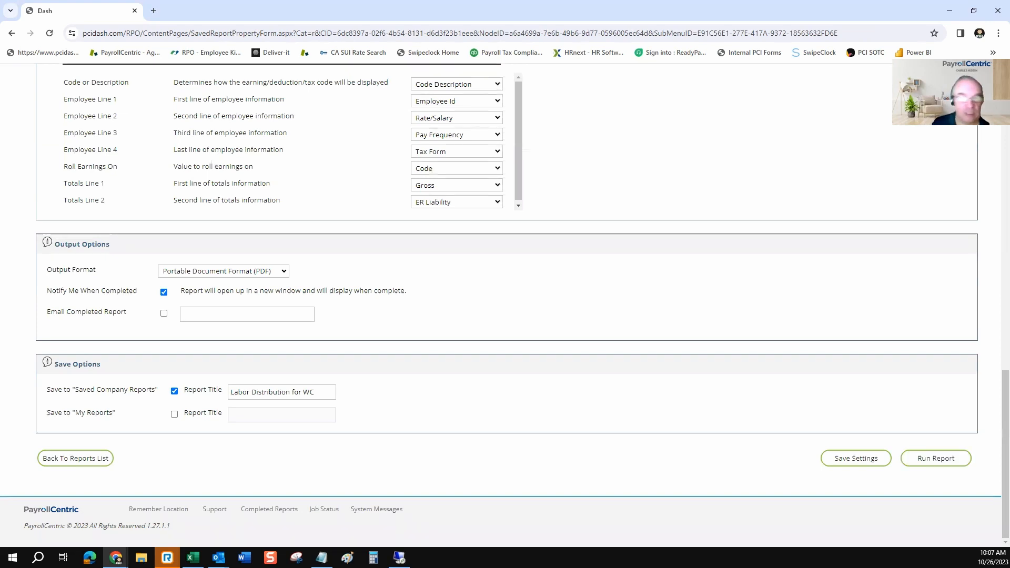
scroll(505, 305, up, 15)
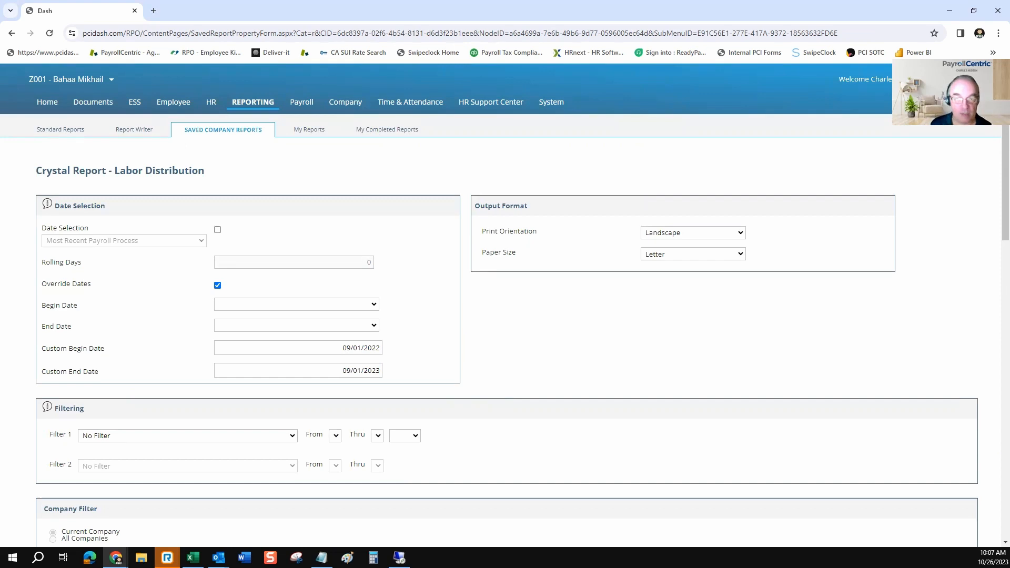
Select 09/01/2022 as the custom begin date and 09/01/2023 as the custom end date
click(342, 348)
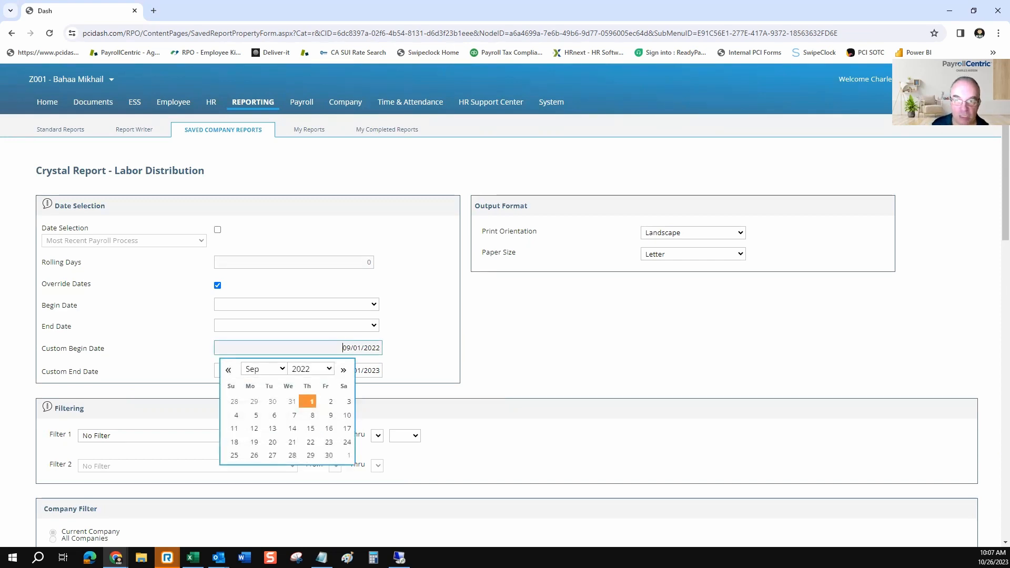
click(307, 401)
click(343, 370)
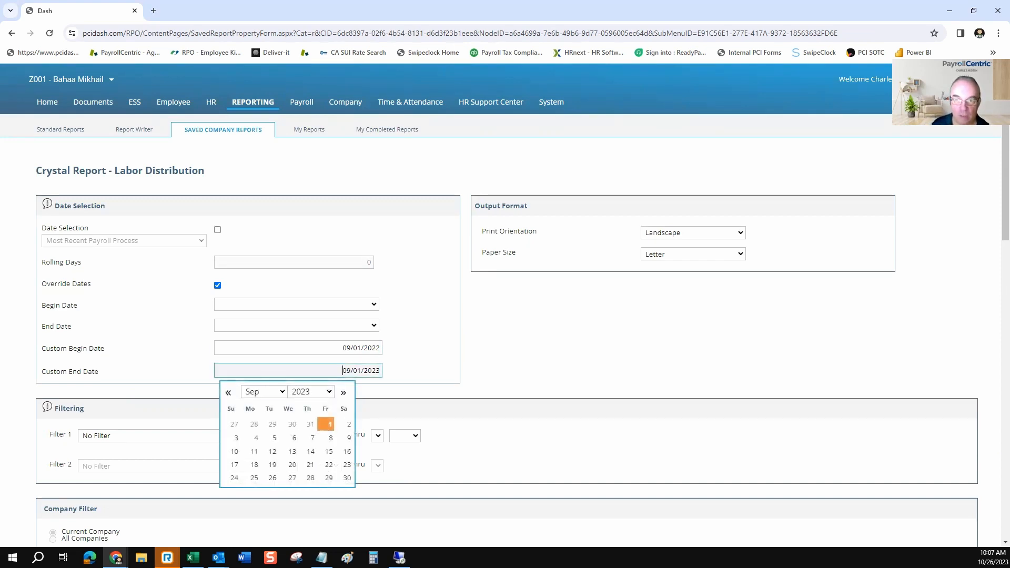
click(326, 423)
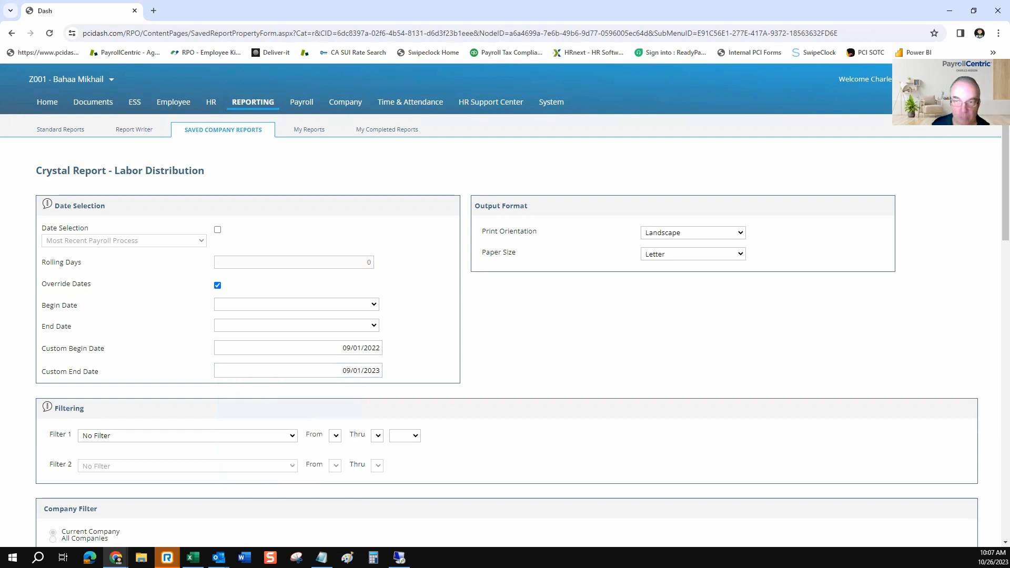
Check the sorting and output settings and run the Labor Distribution for WC report as a PDF
scroll(505, 305, down, 3)
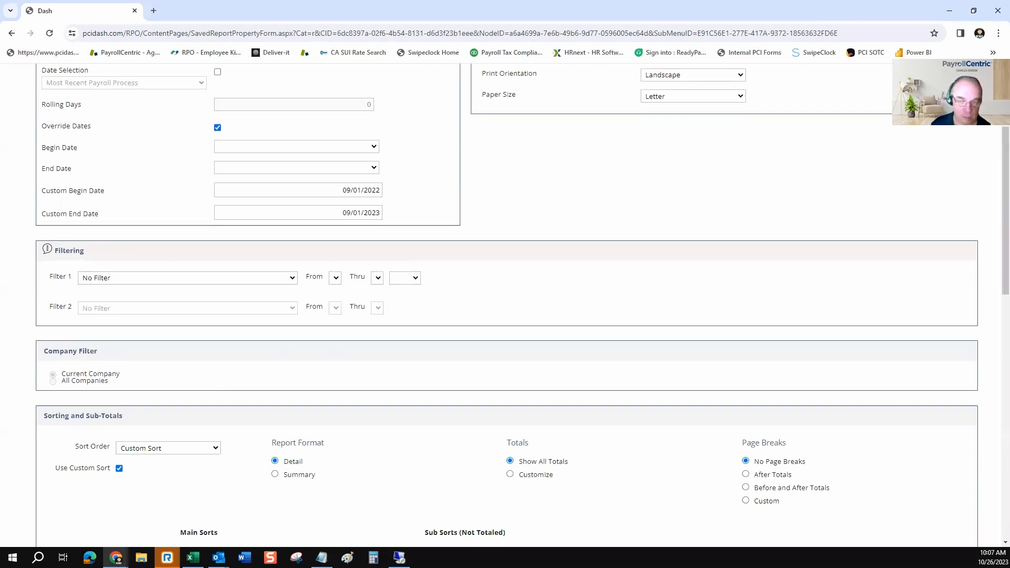
scroll(504, 305, down, 3)
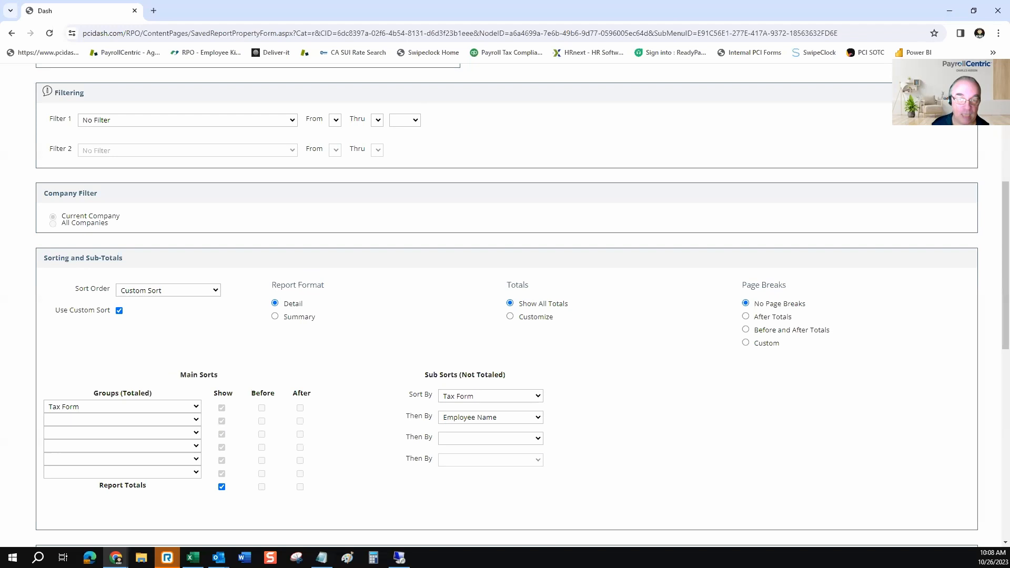
scroll(505, 305, down, 10)
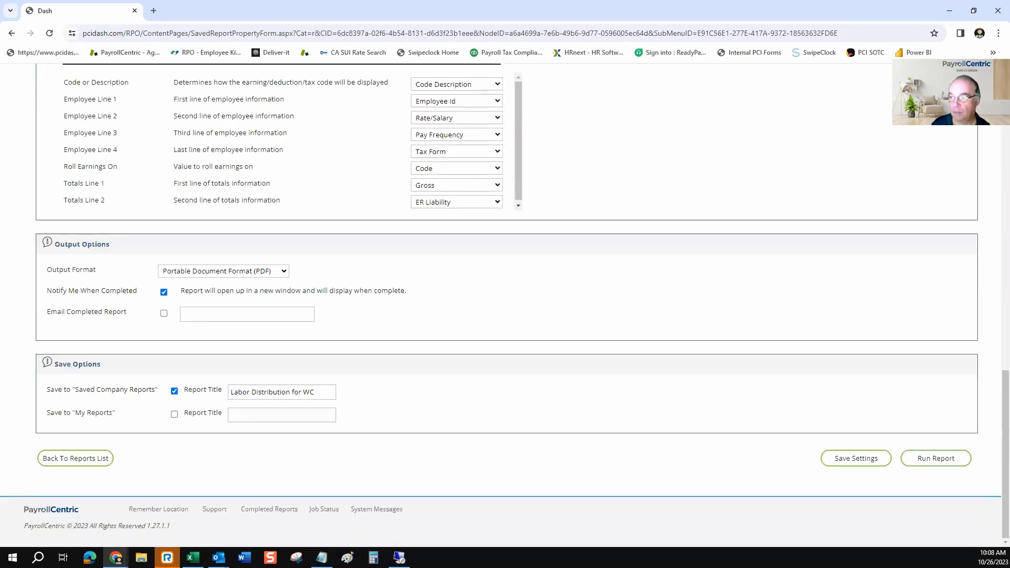
click(935, 458)
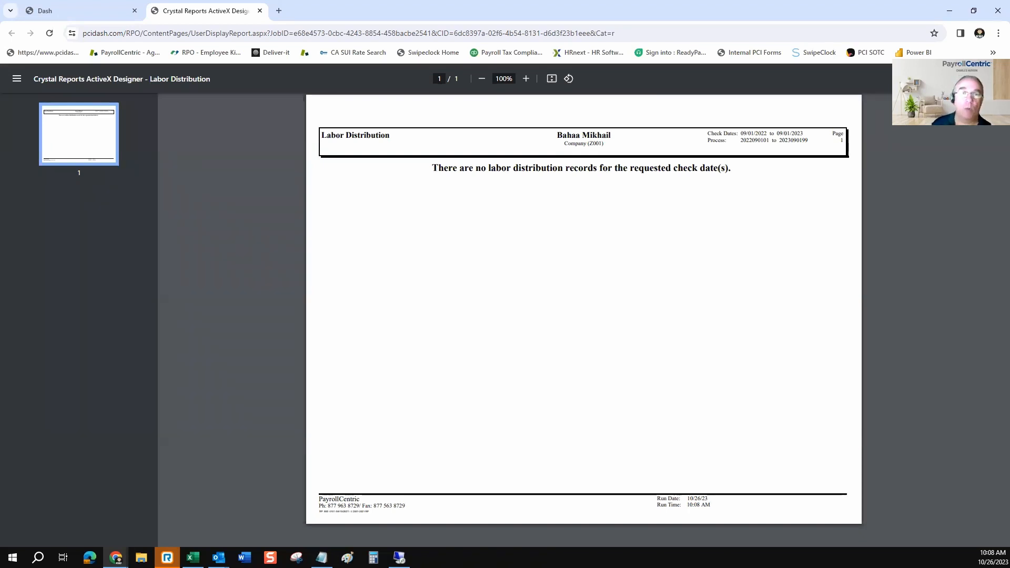
click(79, 11)
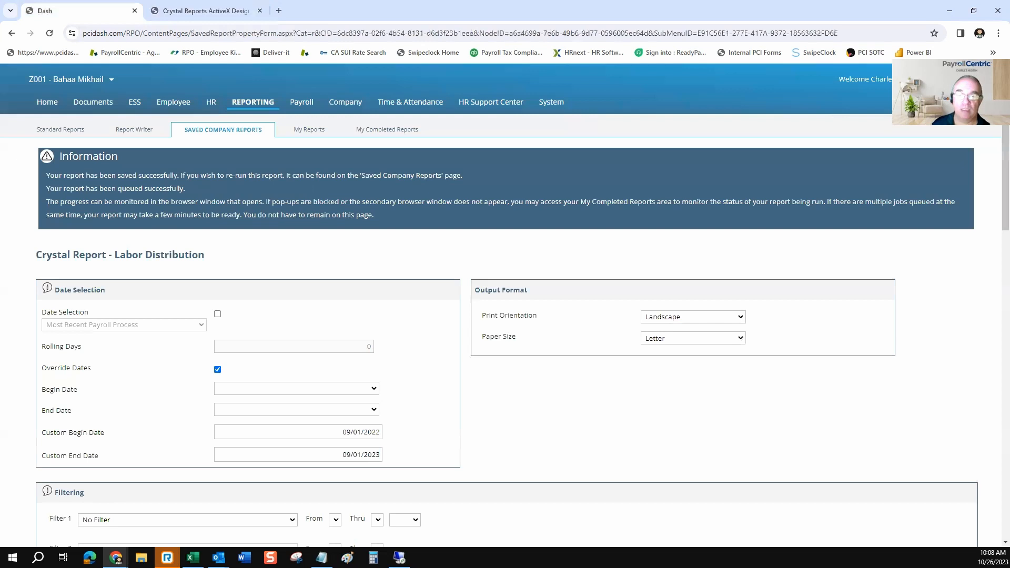
scroll(505, 305, down, 2)
click(373, 283)
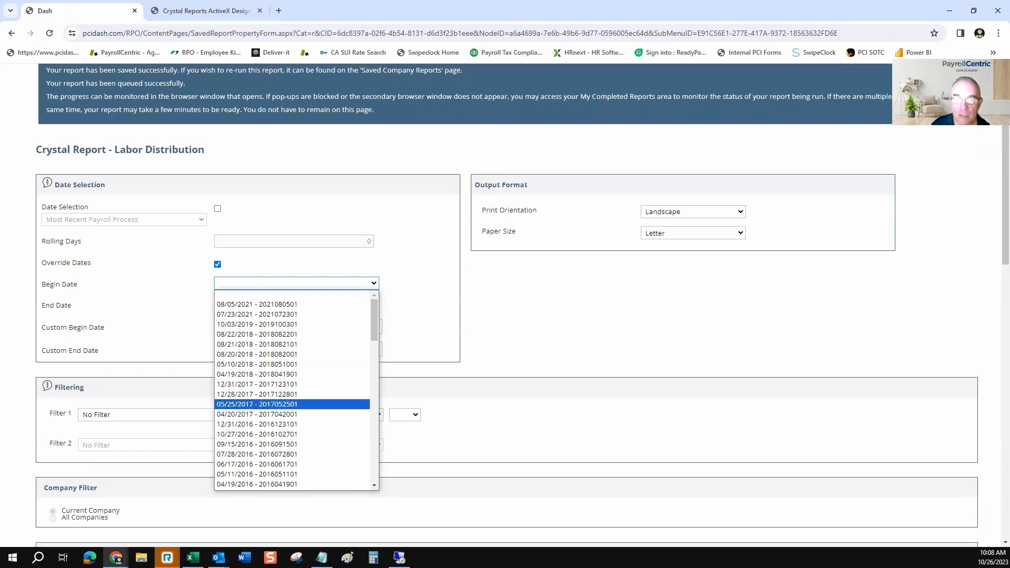
click(257, 414)
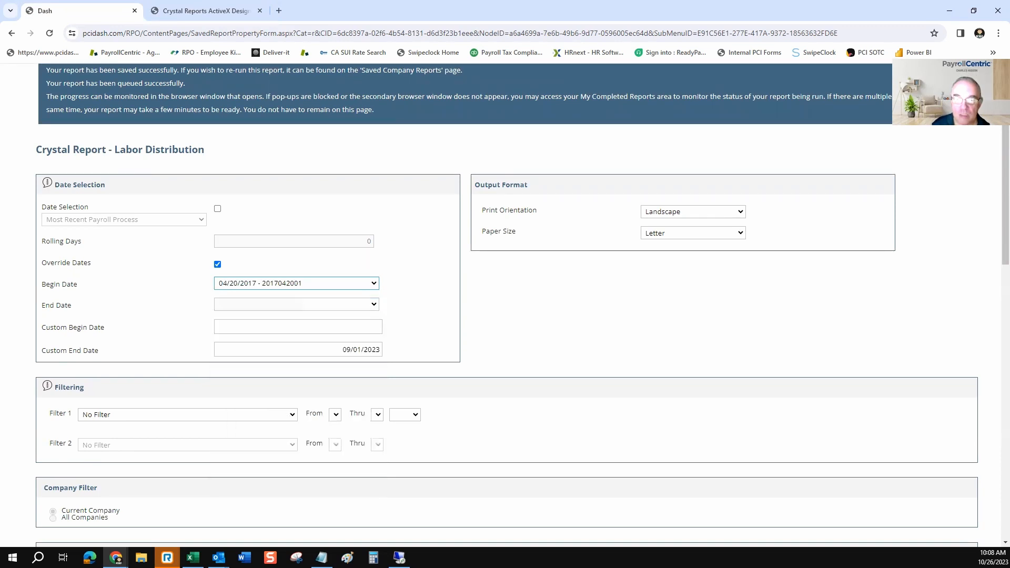
click(296, 304)
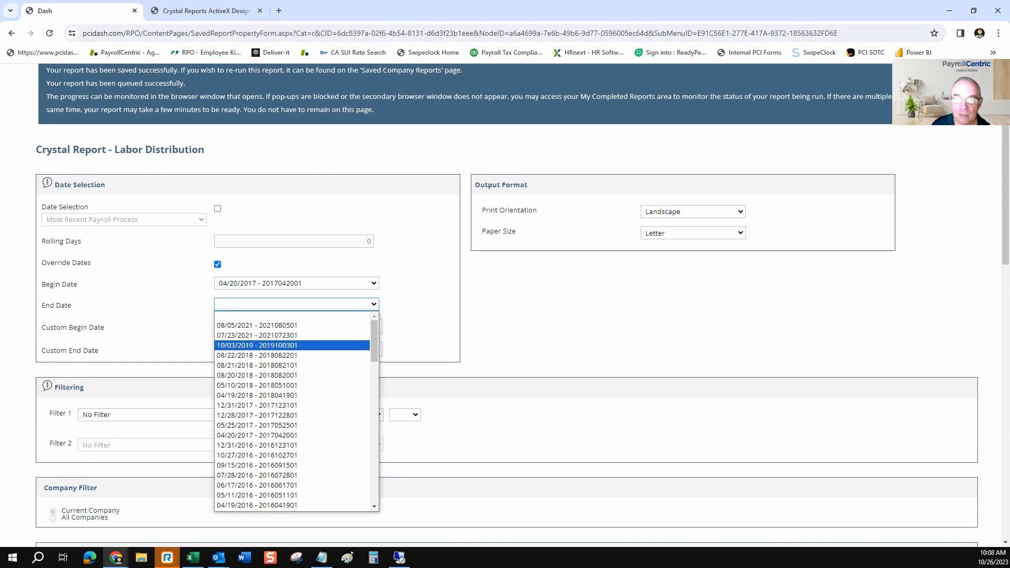
click(257, 404)
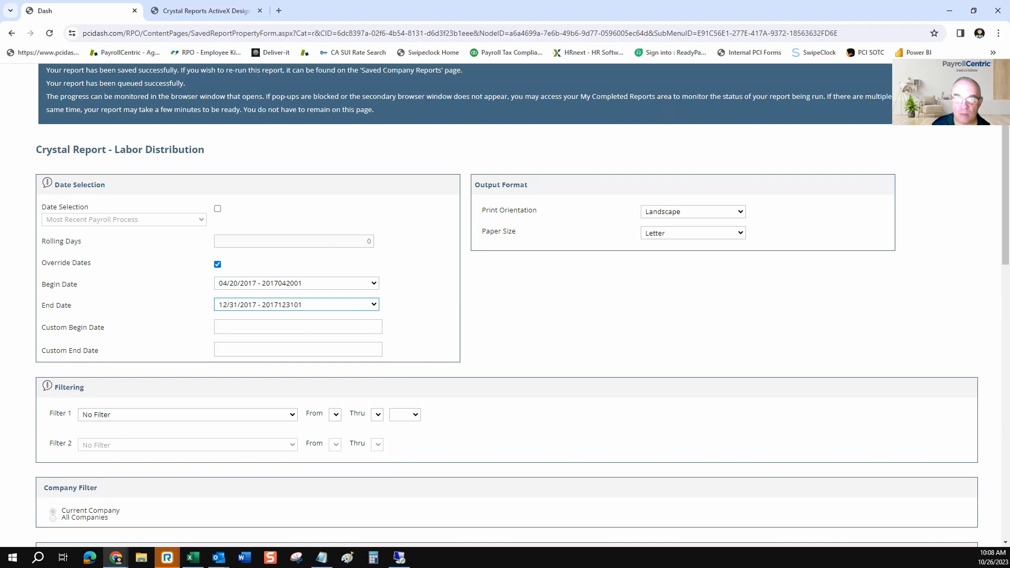
click(297, 305)
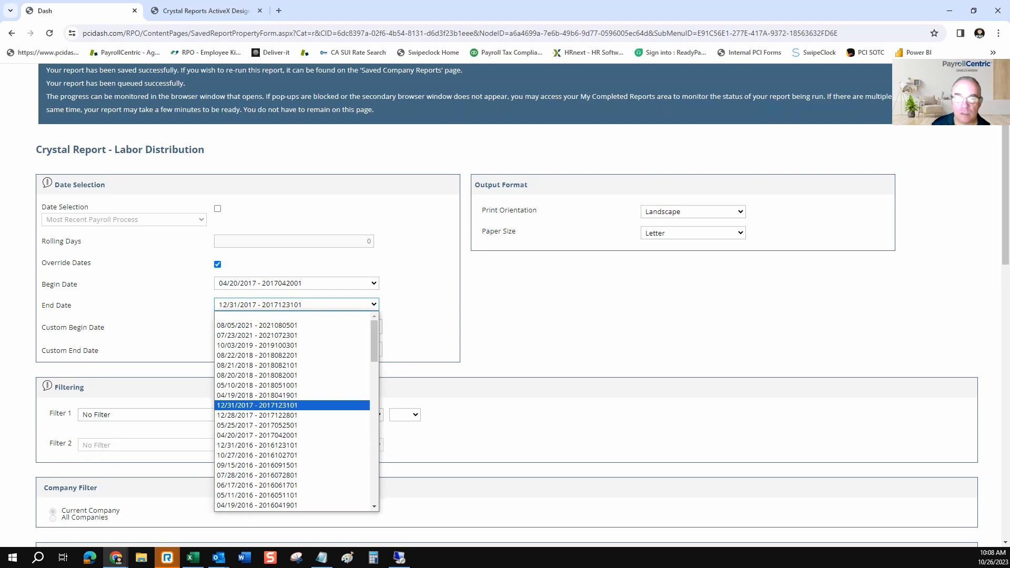
click(257, 396)
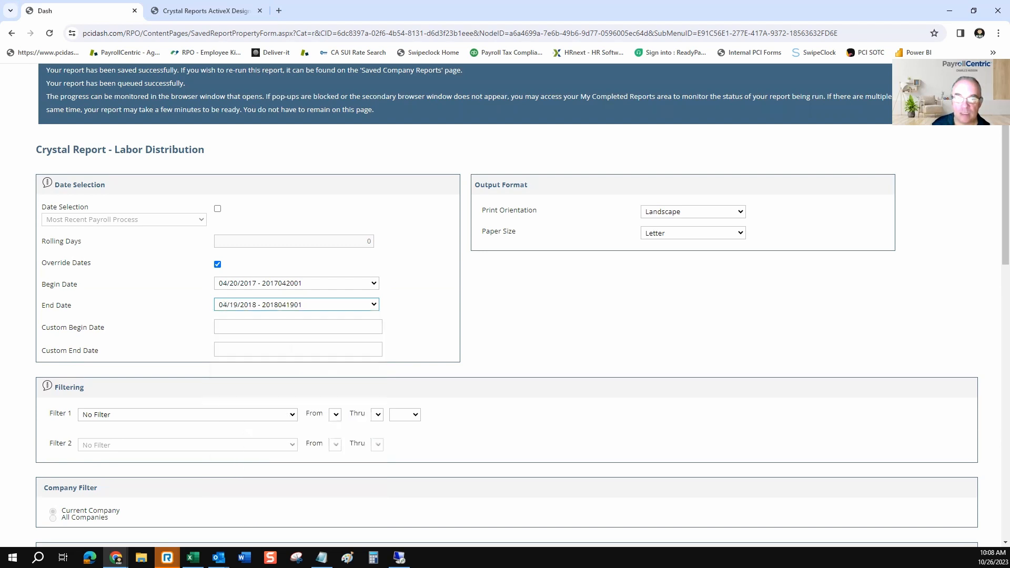
click(518, 321)
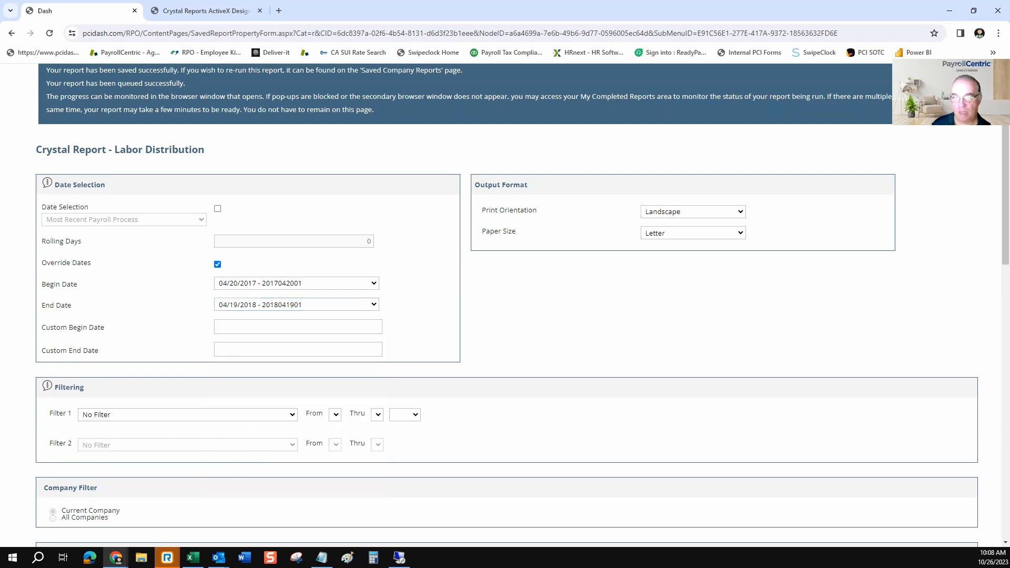
scroll(505, 305, down, 15)
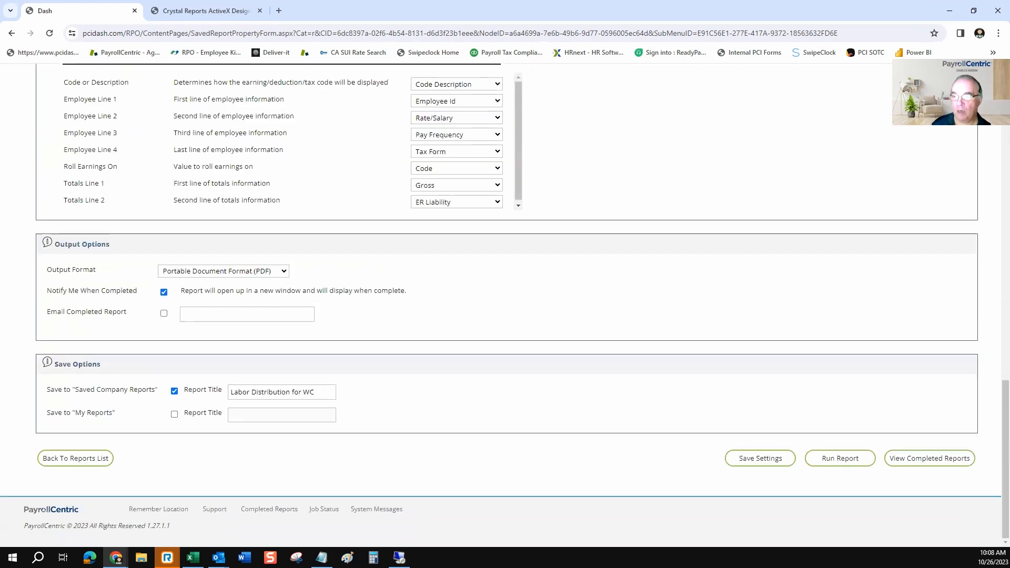
click(840, 458)
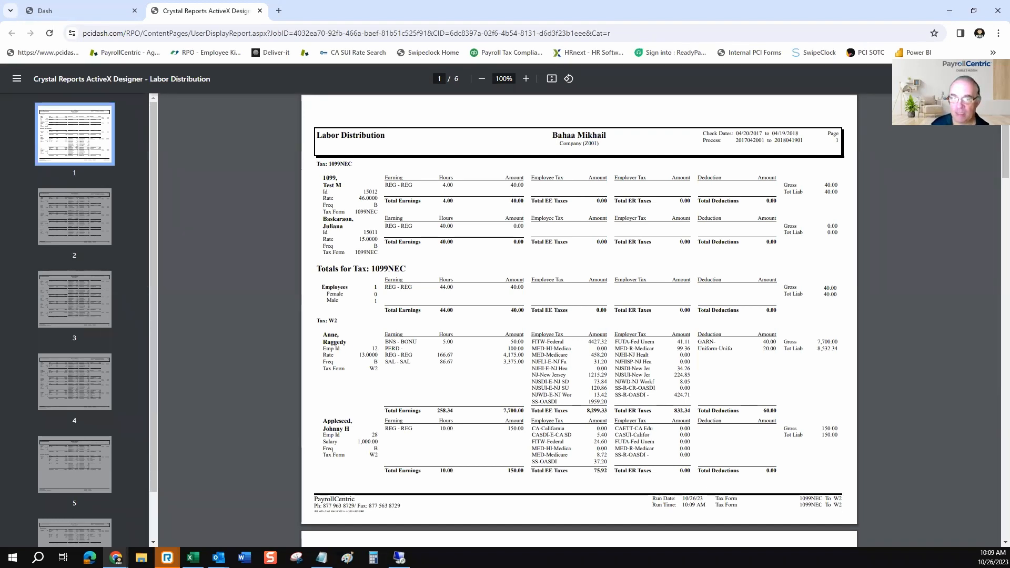
Examine the generated PDF at 150% zoom, checking the tax form groups, their totals and each employee's tax form line
scroll(578, 315, down, 5)
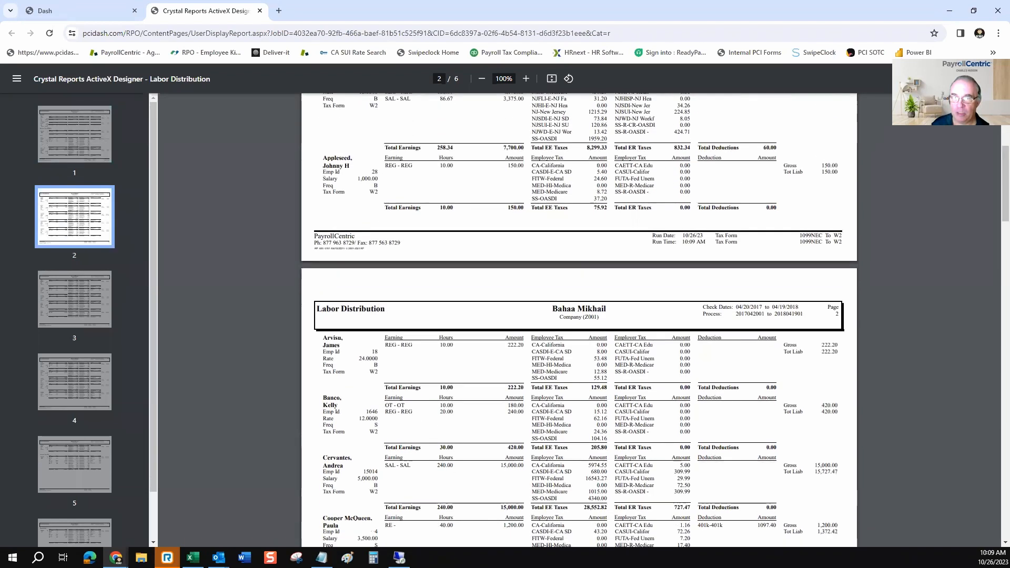
scroll(579, 316, up, 2)
click(526, 78)
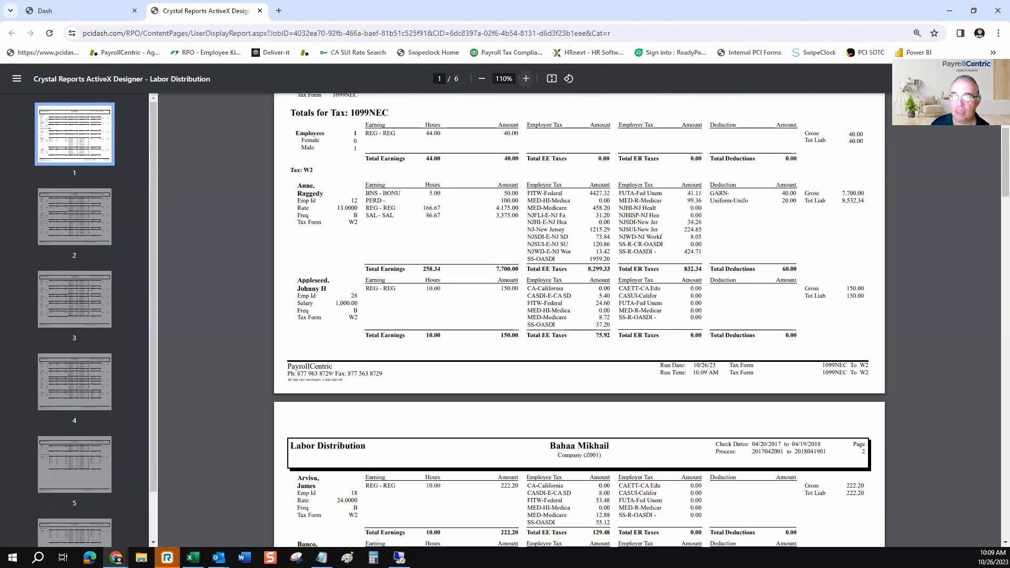
click(525, 78)
click(526, 78)
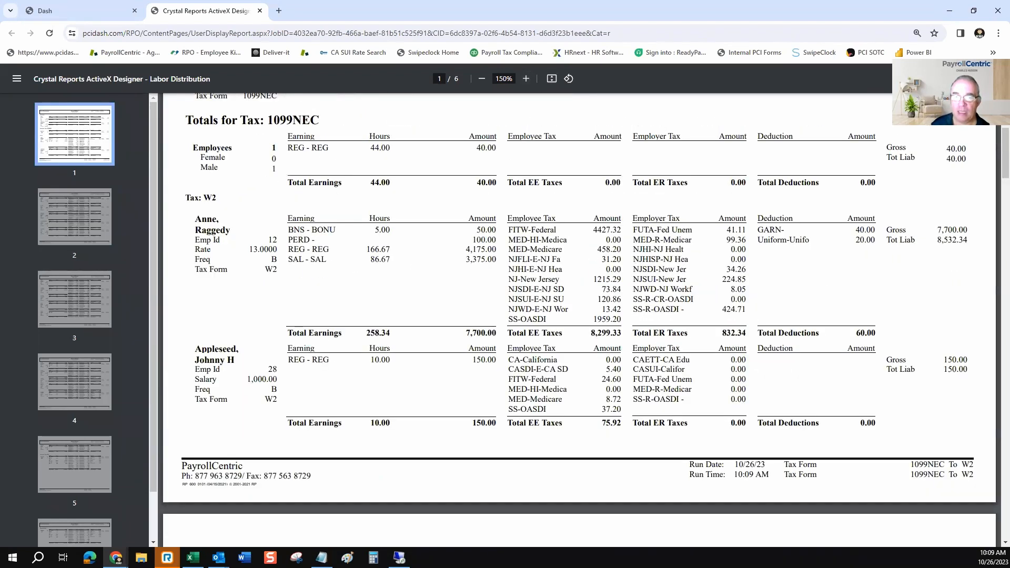
scroll(579, 316, up, 4)
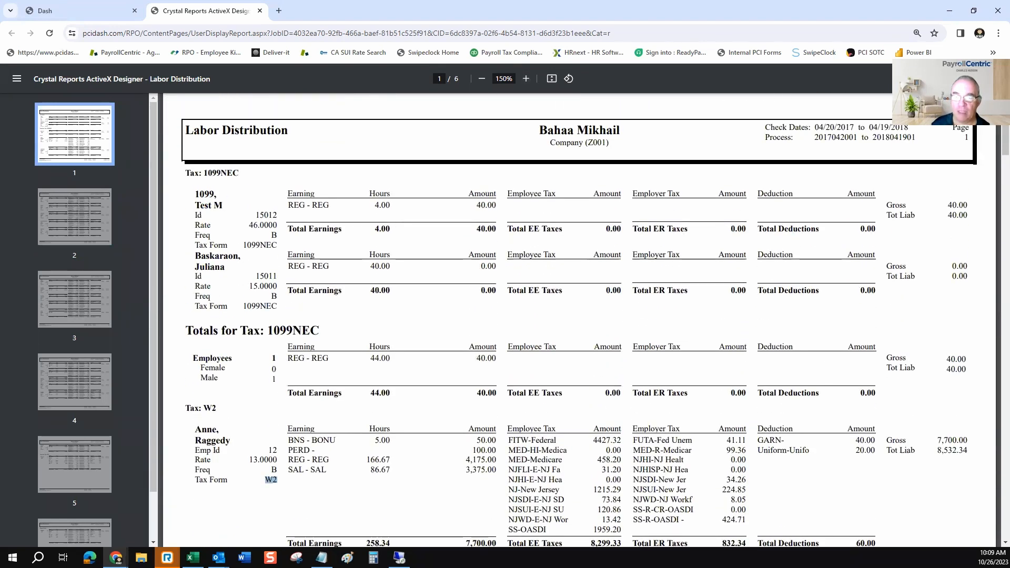
click(271, 479)
drag(272, 306, 247, 306)
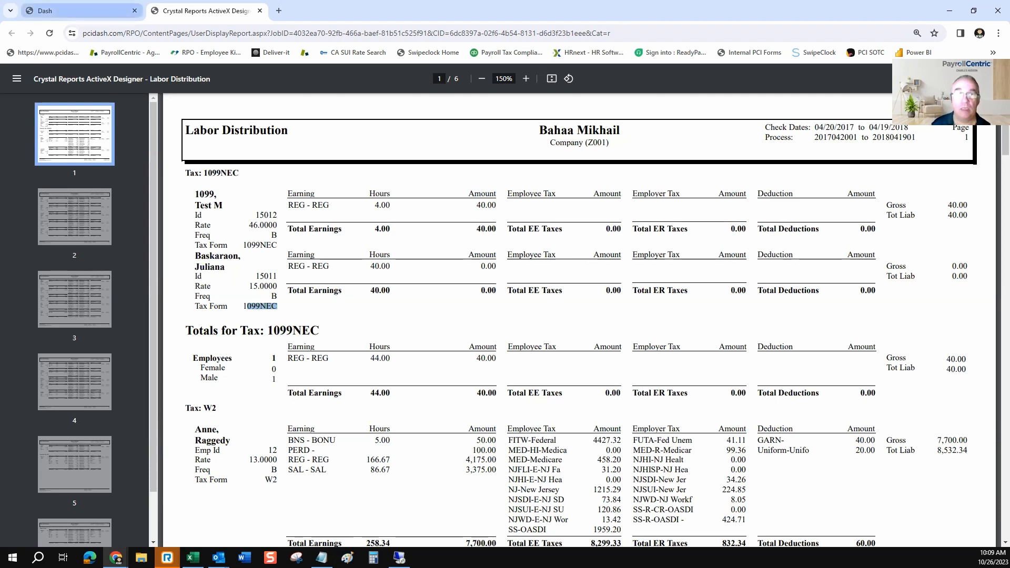
Back in the report settings, set the page breaks in Sorting and Sub-Totals to After Totals
click(73, 11)
scroll(505, 305, down, 9)
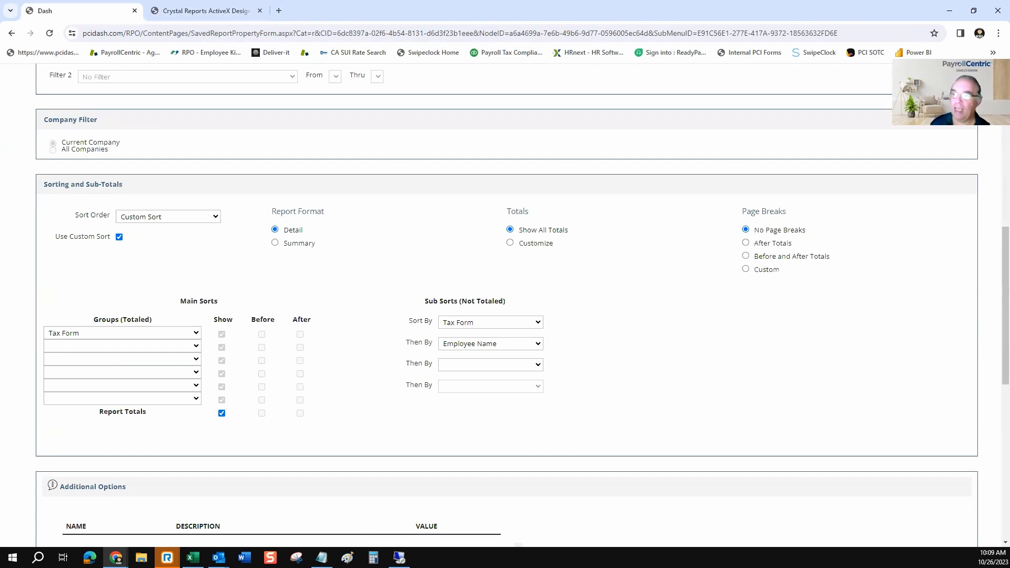
click(745, 242)
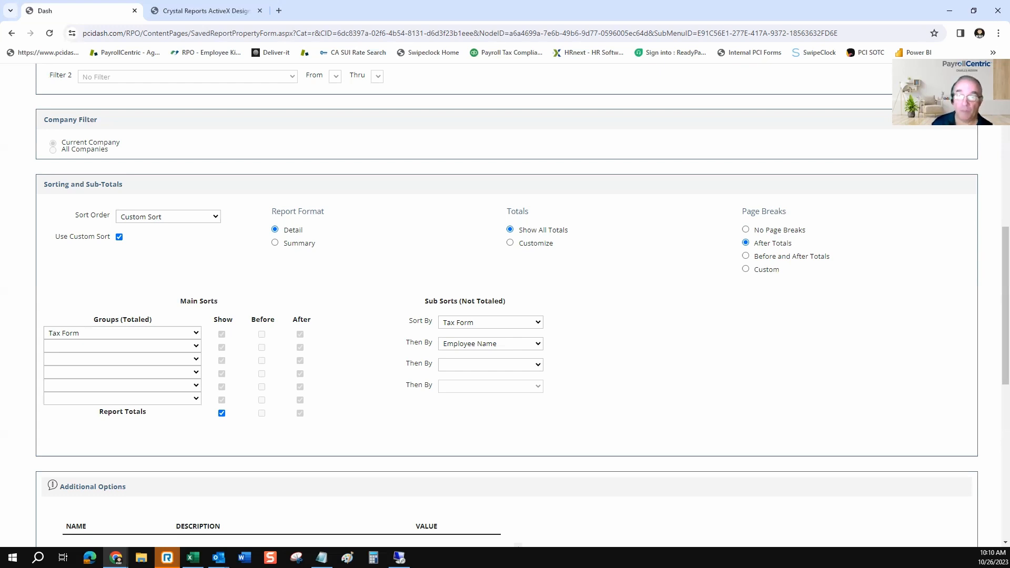
Examine the save options for "Saved Company Reports" and "My Reports" and view both report lists
scroll(505, 306, down, 3)
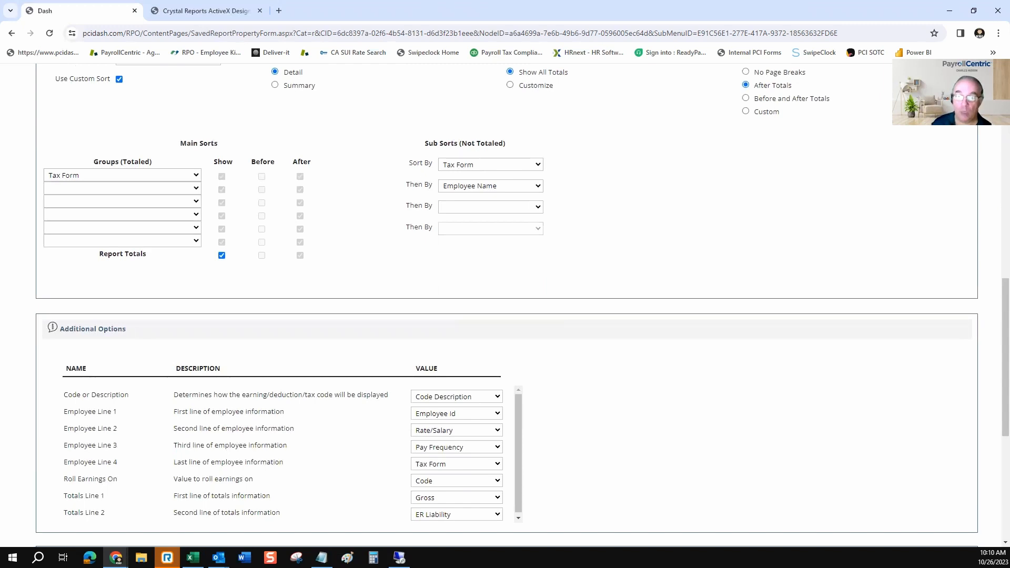
scroll(505, 305, down, 6)
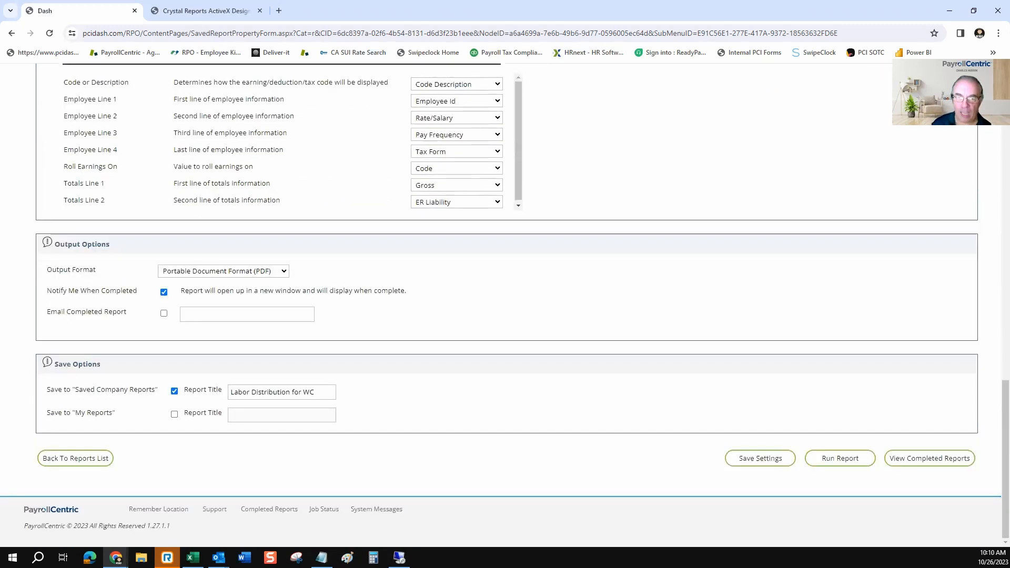
drag(133, 390, 75, 413)
click(119, 410)
click(82, 413)
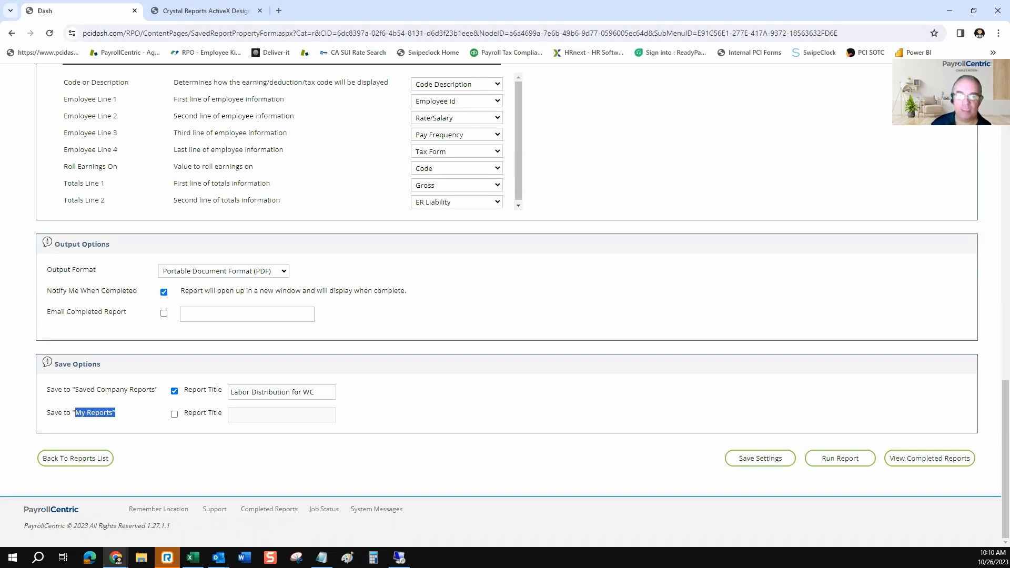
scroll(505, 305, up, 18)
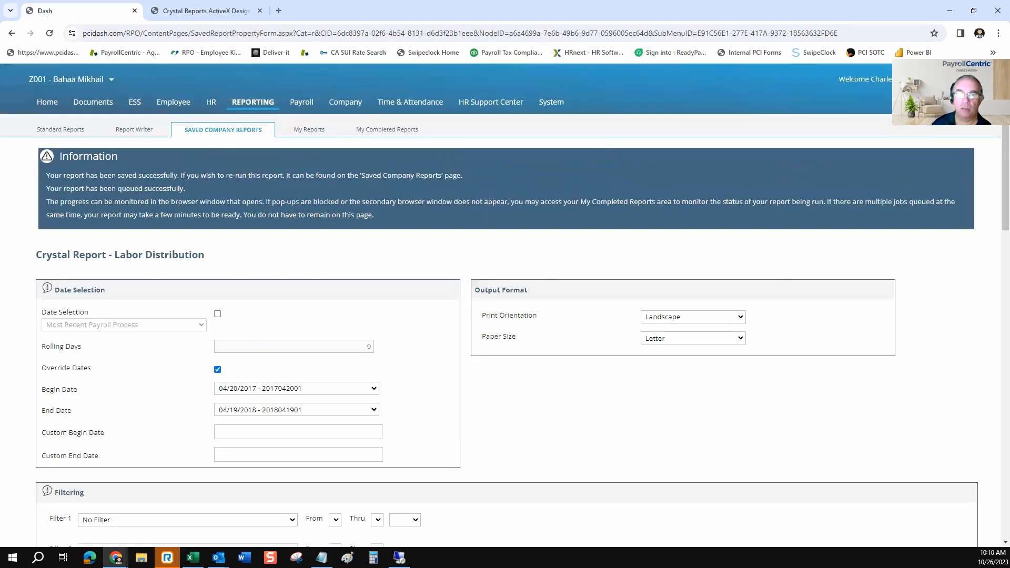
click(223, 129)
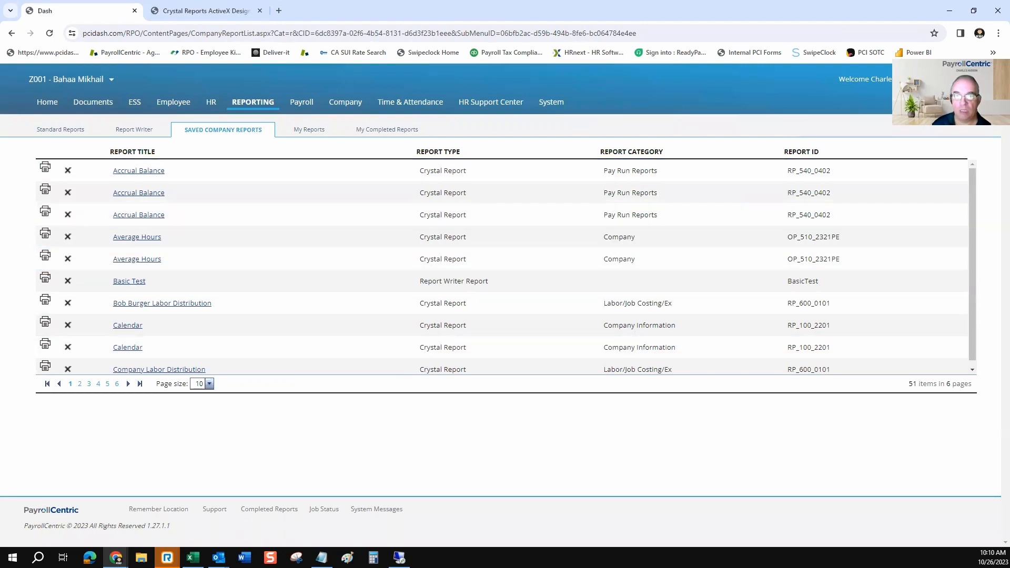
click(309, 130)
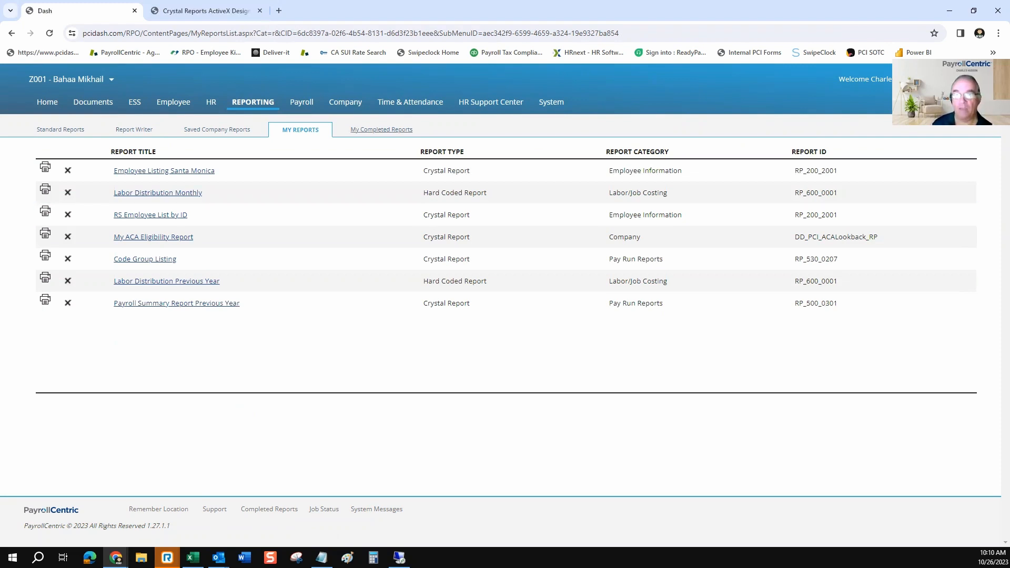
View the list of completed reports and return to the My Reports list
click(381, 129)
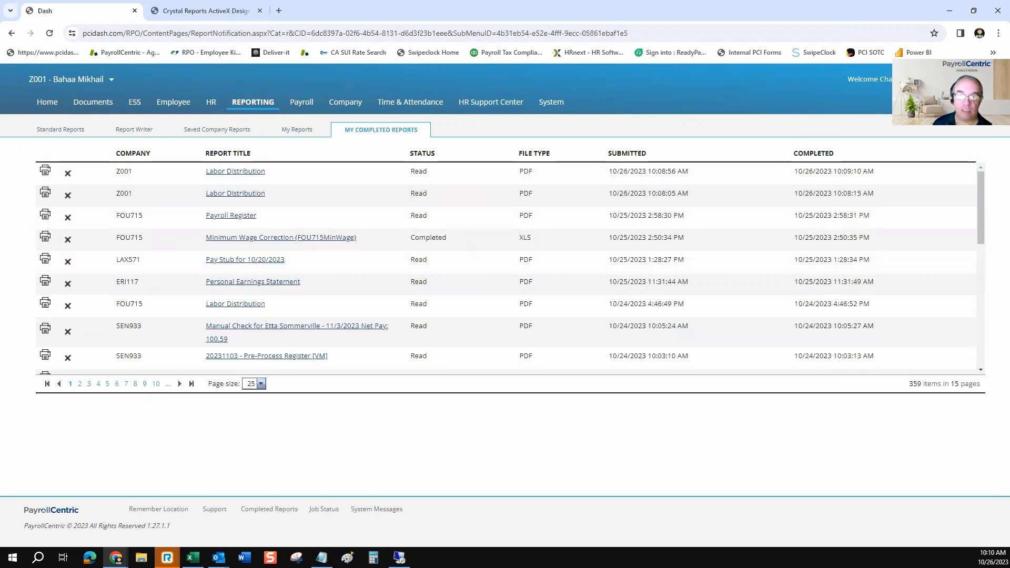
click(297, 130)
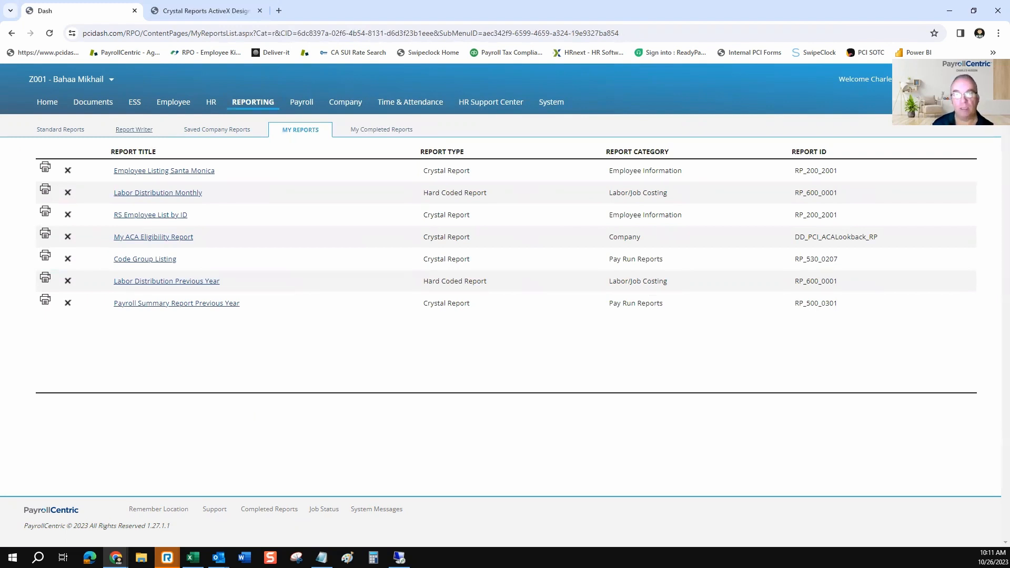
Open the "Basic Test" report for editing in the Basic Report Writer and examine the available report types
click(134, 129)
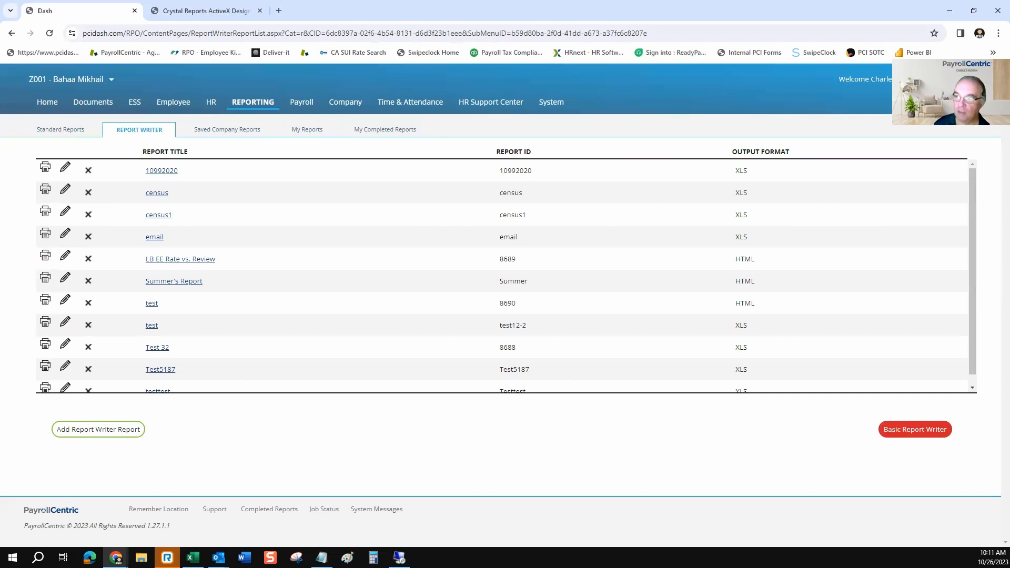
click(915, 429)
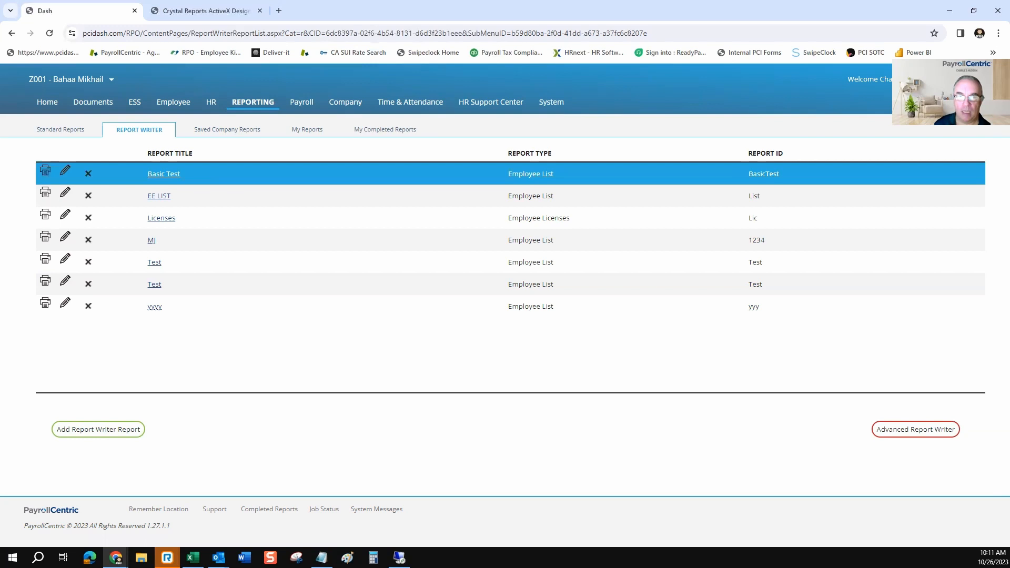
click(65, 170)
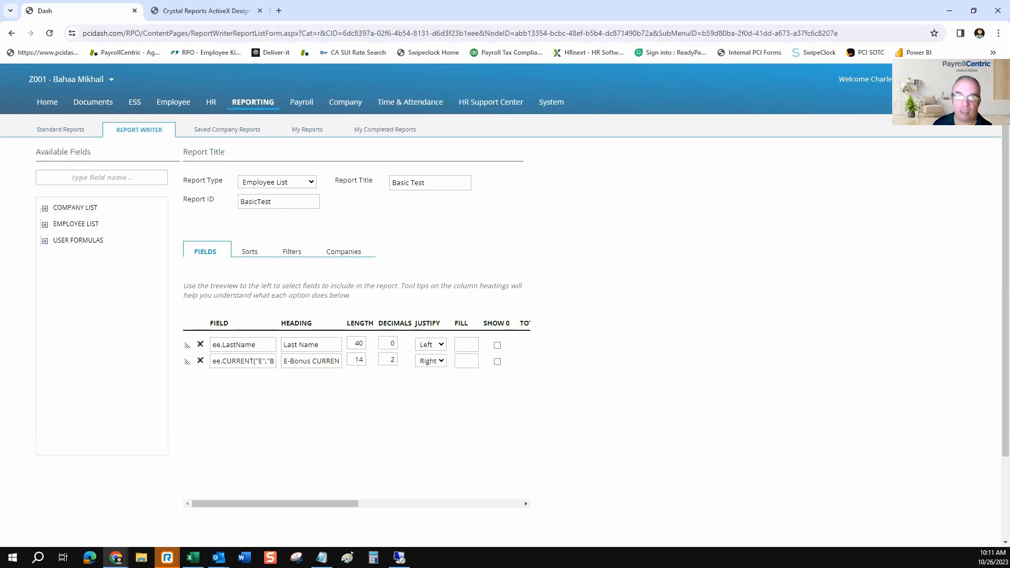
double_click(217, 152)
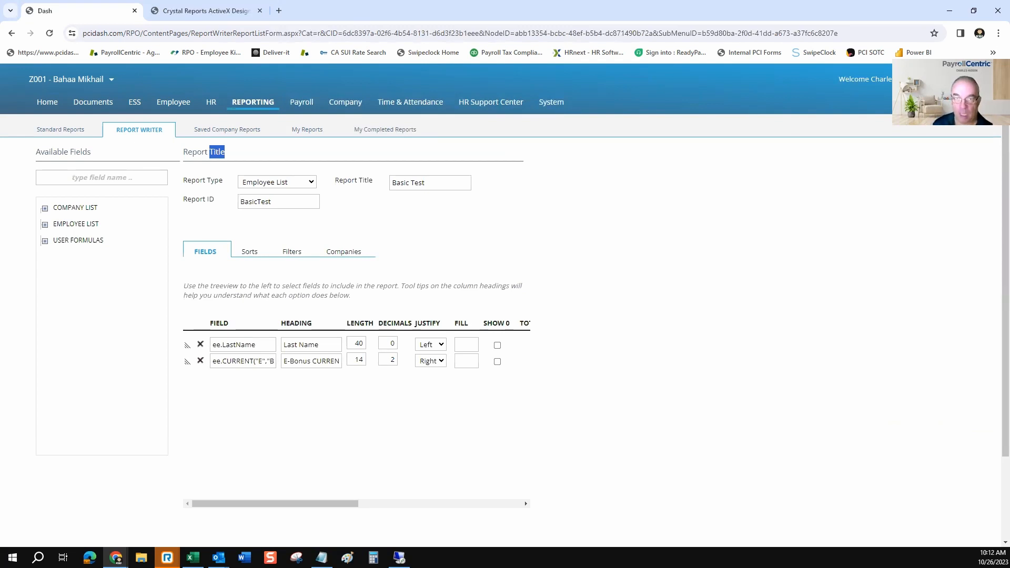
click(277, 182)
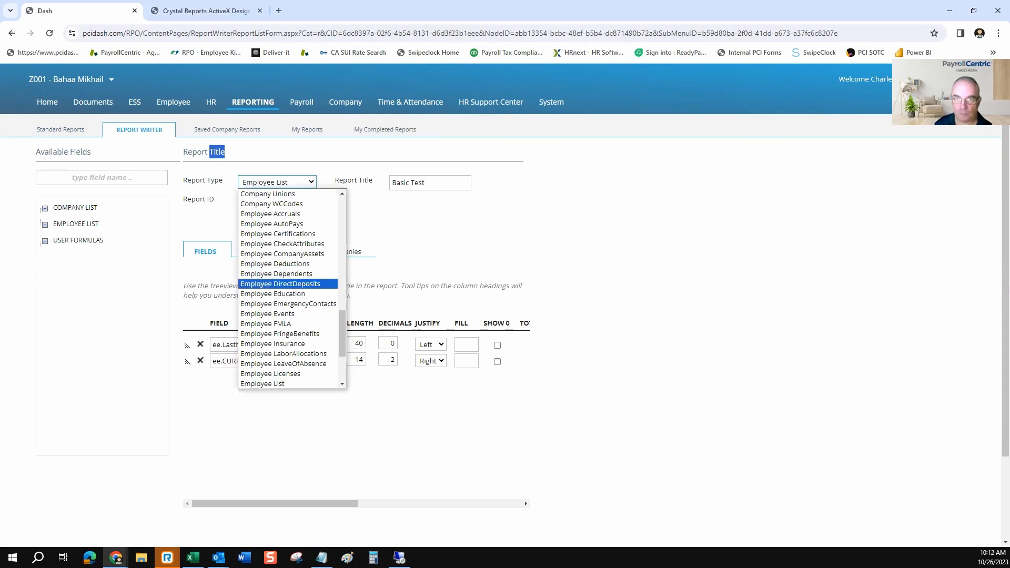
scroll(287, 283, down, 2)
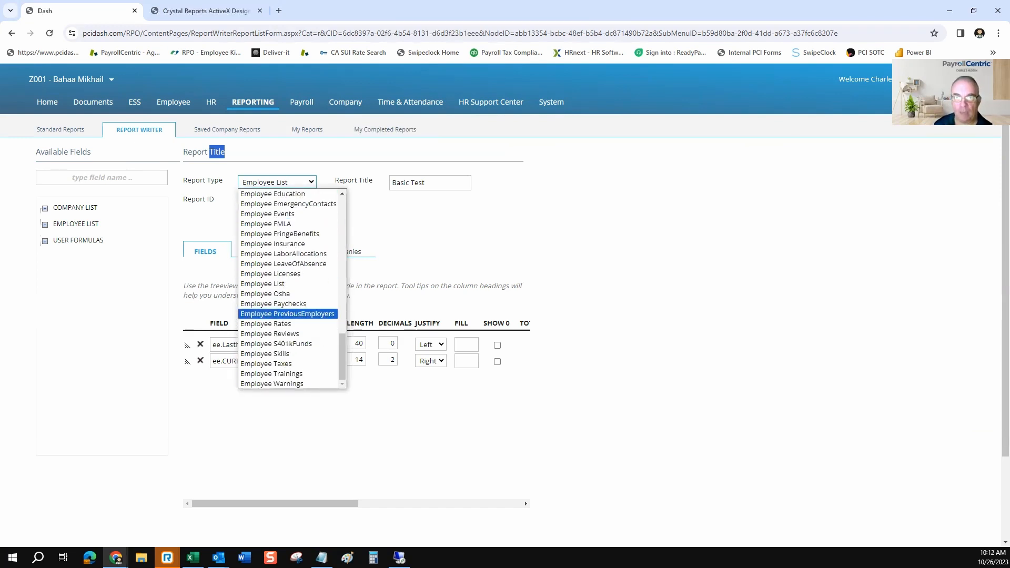
click(400, 221)
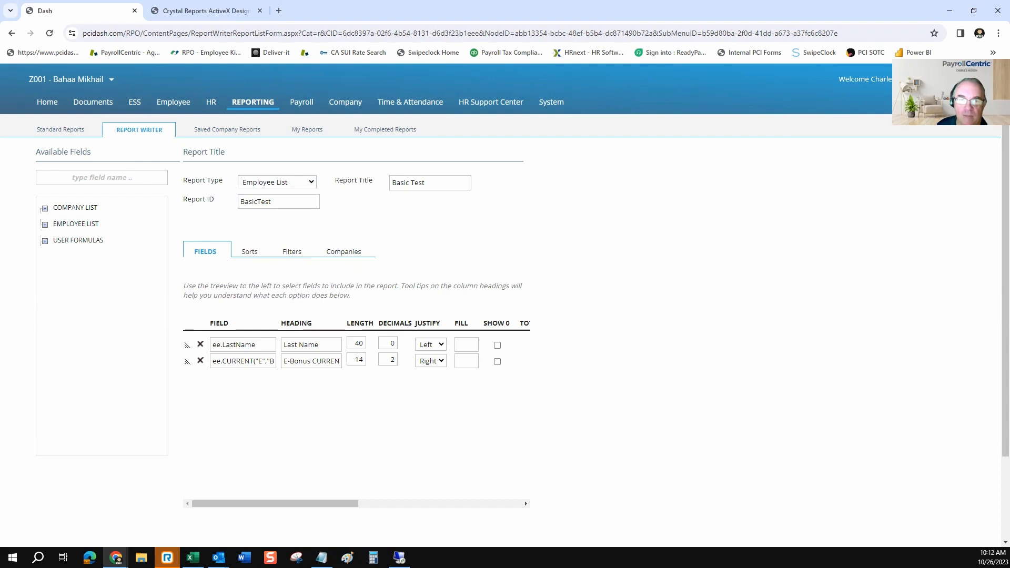
Examine the Demographic Fields available under Employee List, then collapse that group
click(45, 225)
click(55, 241)
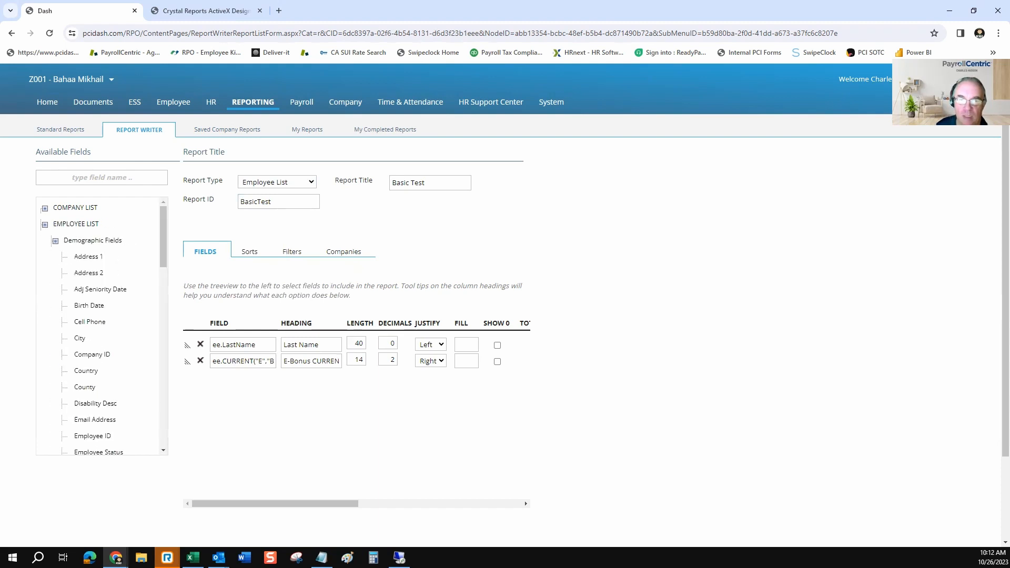
scroll(99, 326, down, 2)
scroll(100, 327, up, 2)
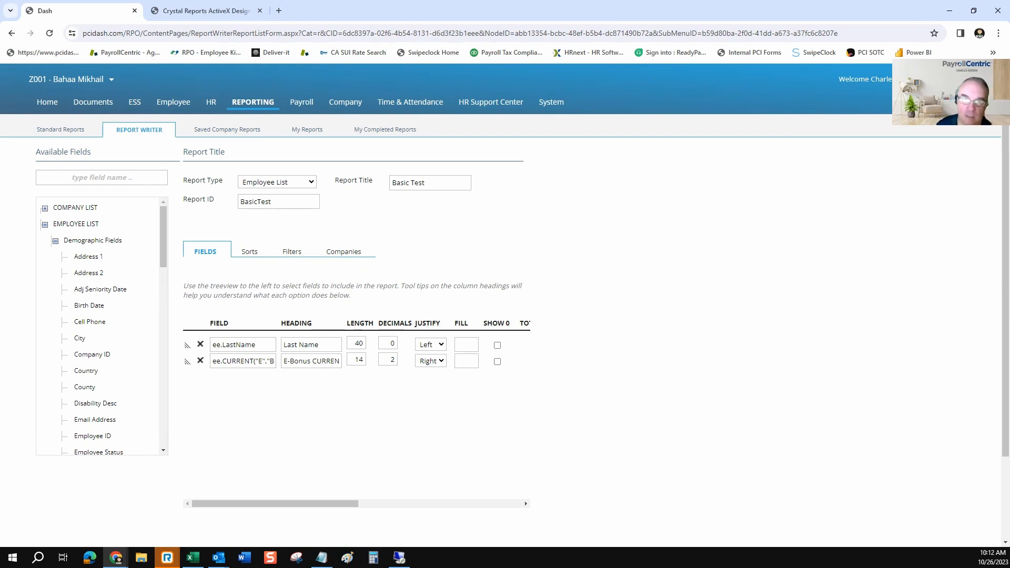
click(55, 241)
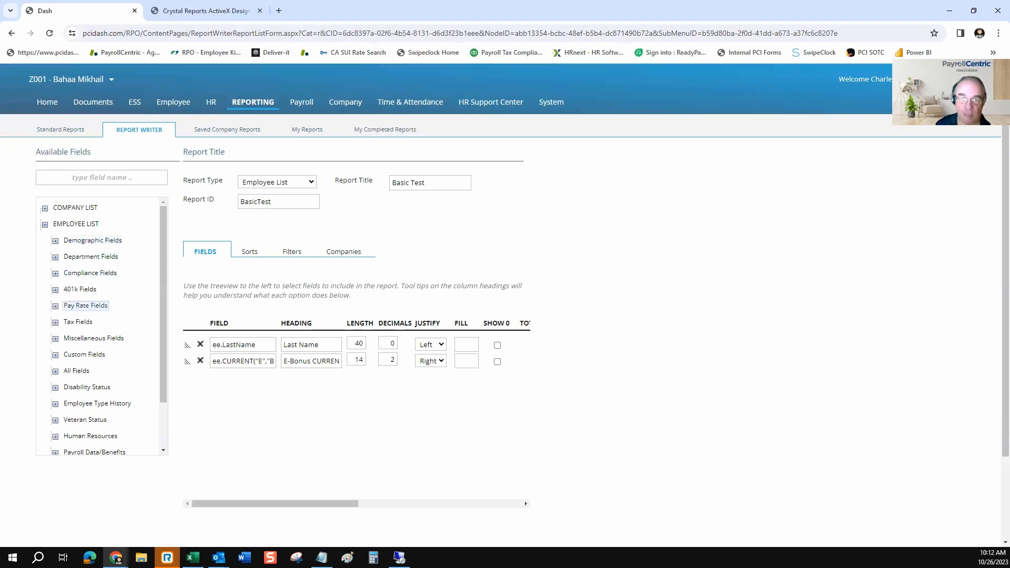
Browse the Payroll History fields down to the Bonus code in the CURRENT earnings
scroll(94, 338, down, 2)
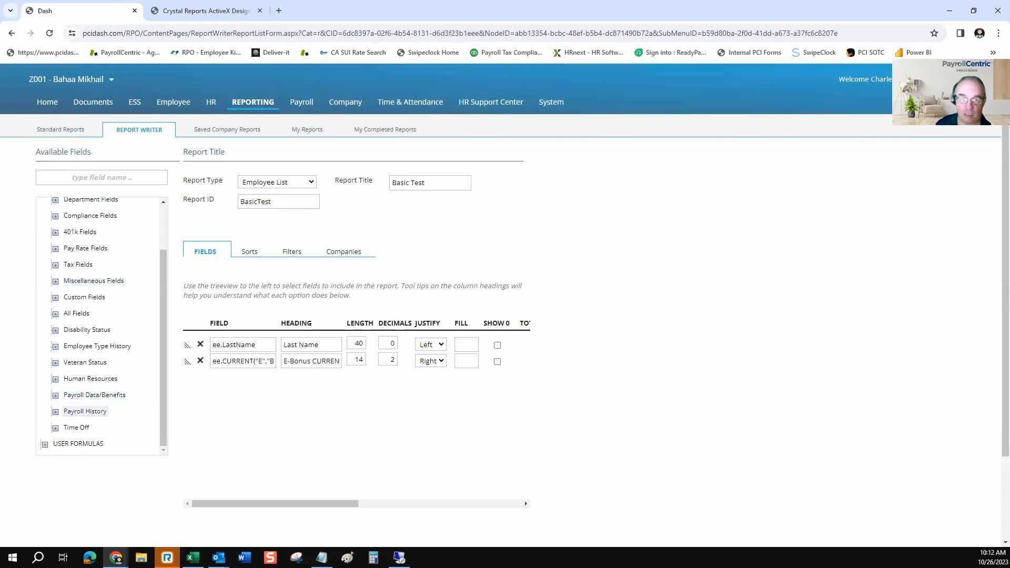
click(55, 411)
scroll(84, 379, down, 2)
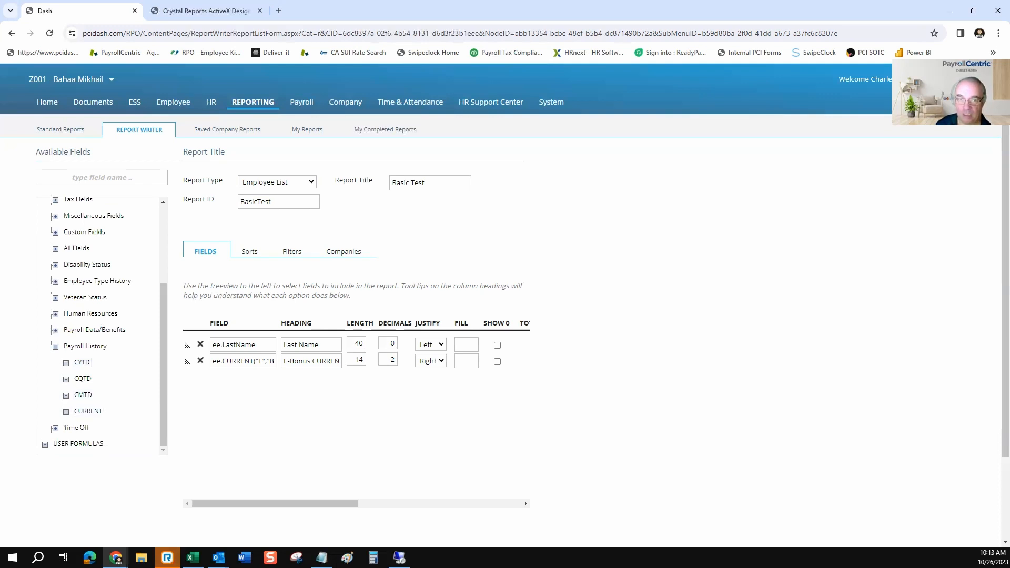
click(66, 411)
scroll(83, 290, down, 2)
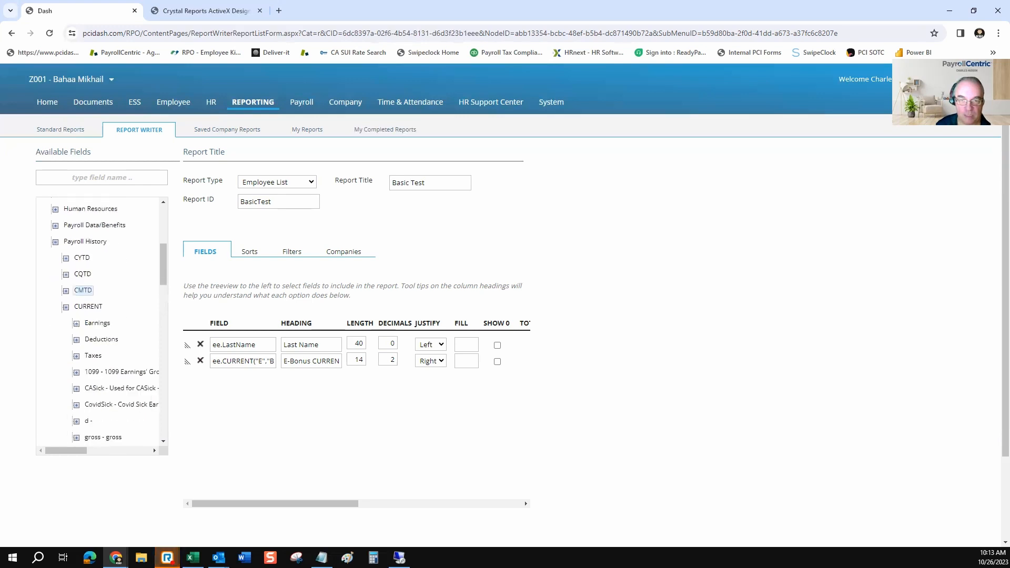
scroll(105, 387, down, 1)
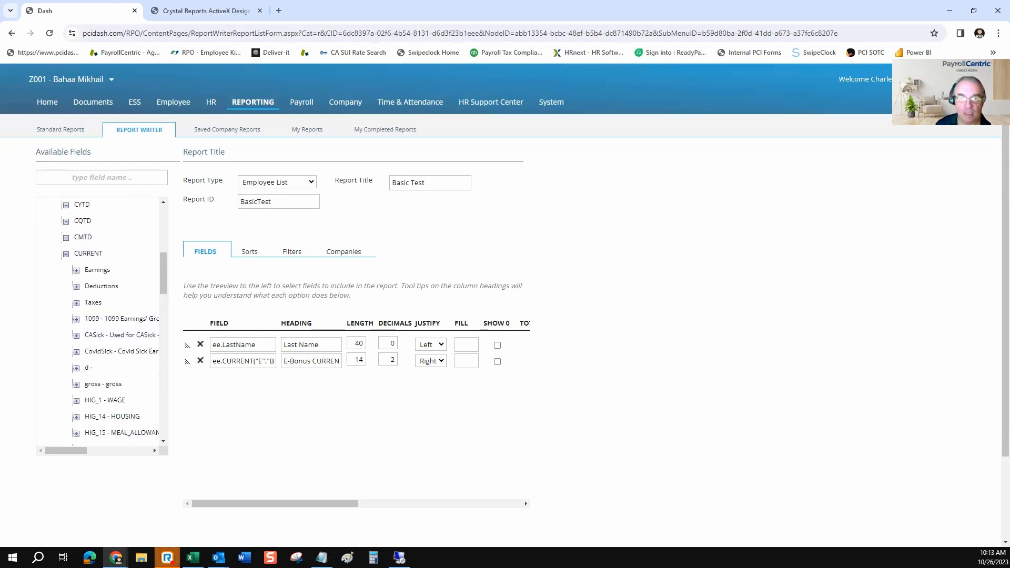
click(76, 269)
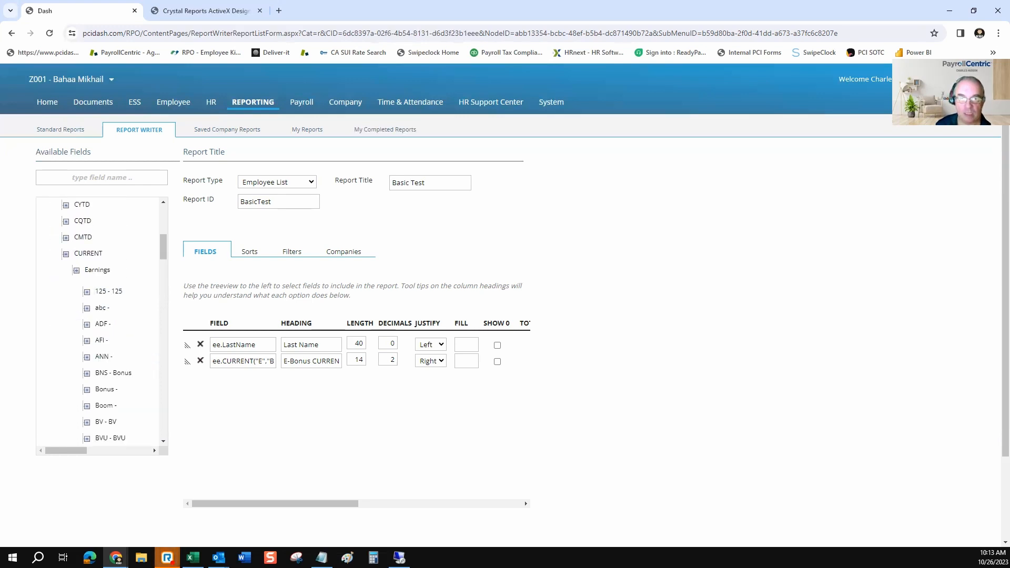
click(86, 385)
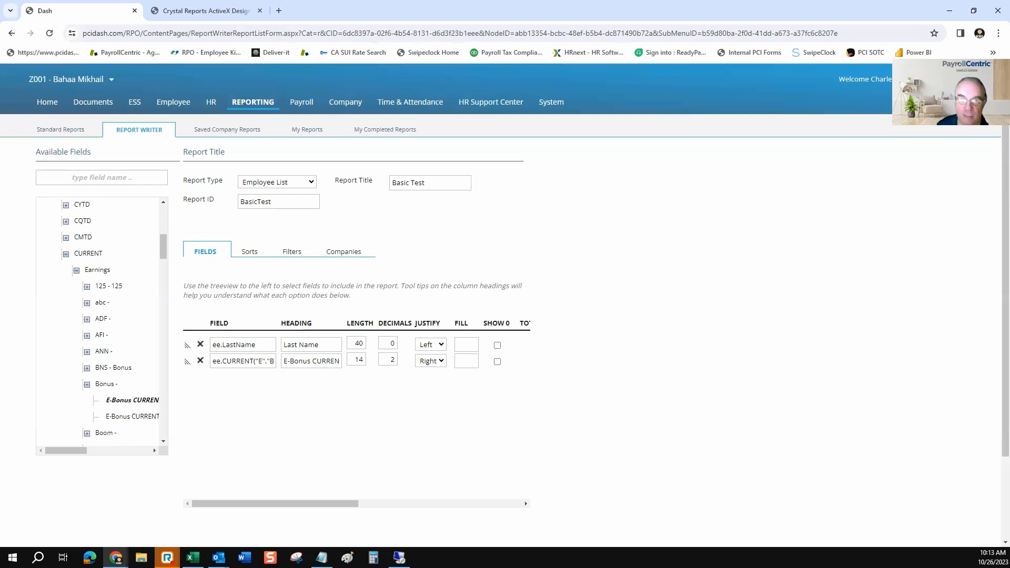
Leave the Basic Test report and start a new report in the Advanced Report Writer
click(139, 130)
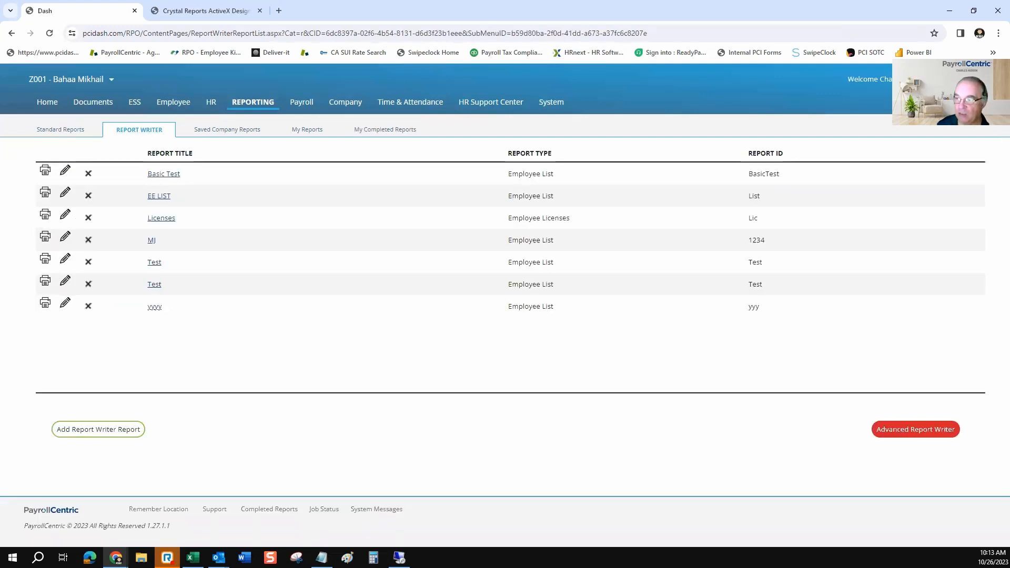
click(915, 430)
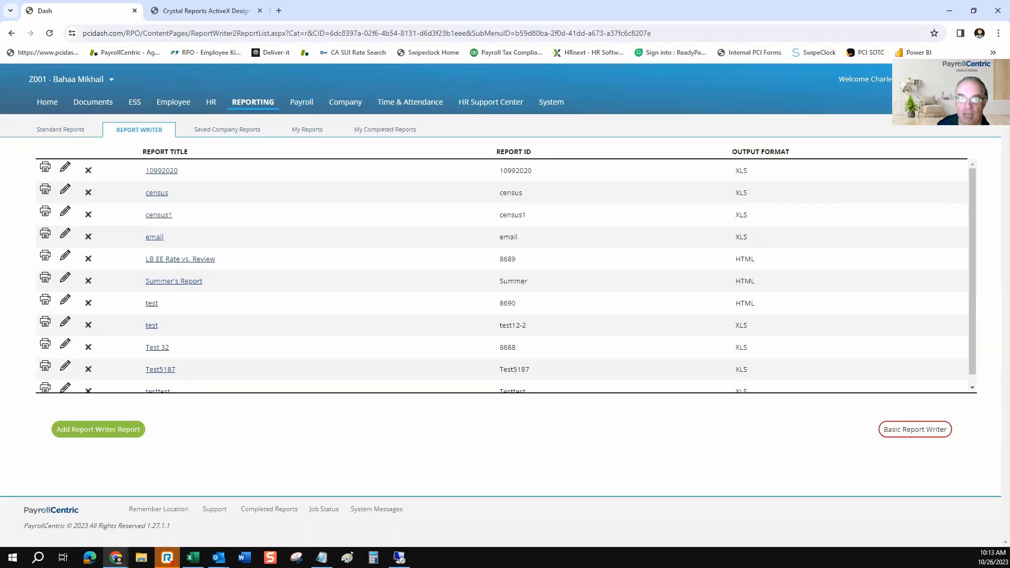
click(98, 429)
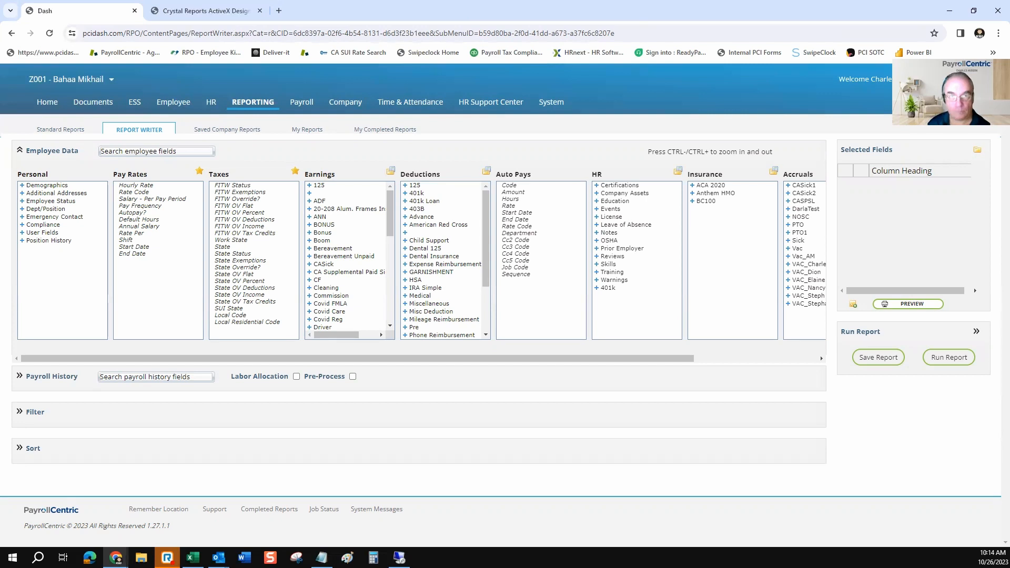
Add Employee ID and "Last, First Middle Name" from the Demographics group to the selected fields
click(22, 185)
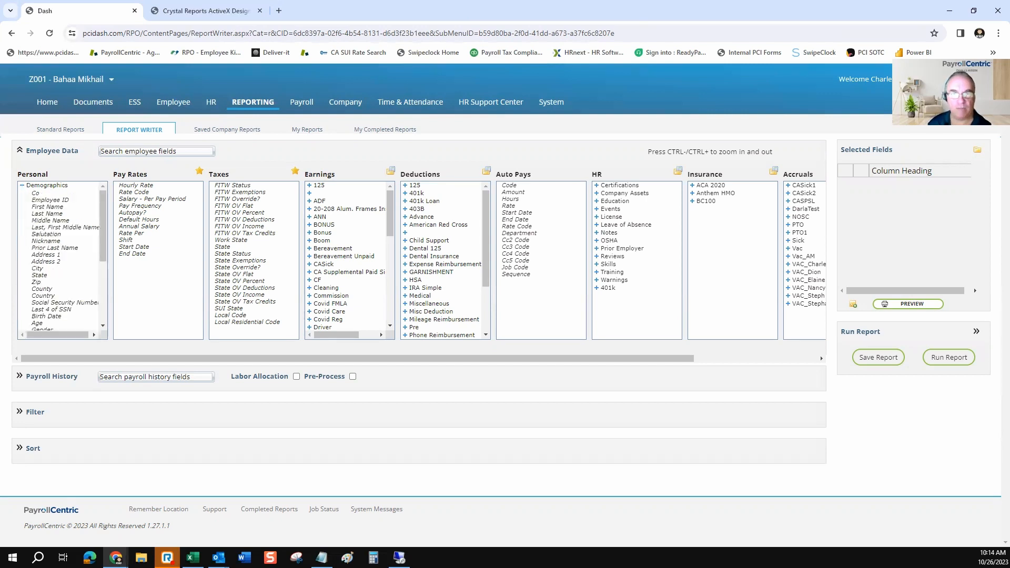
click(53, 200)
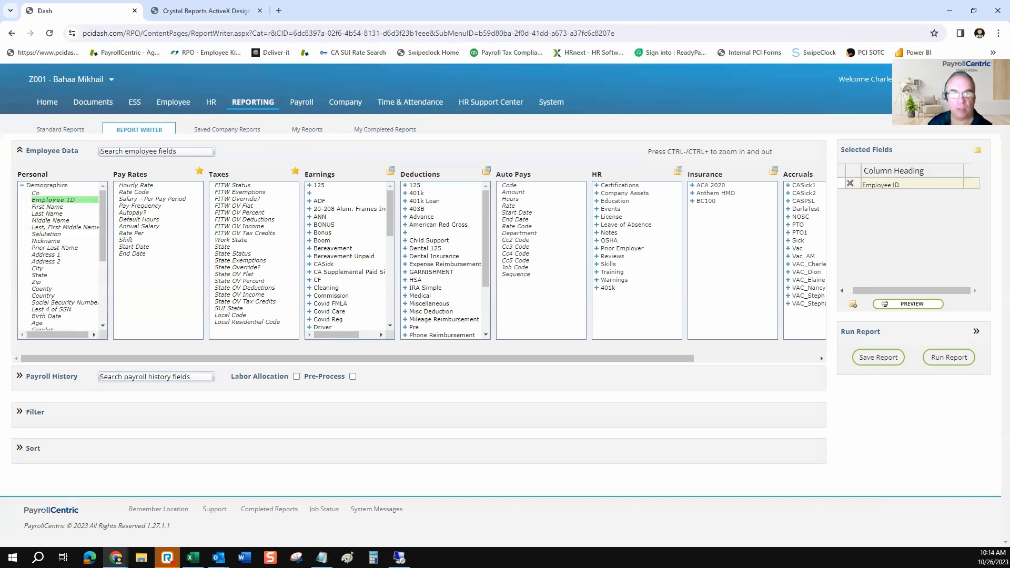
click(64, 228)
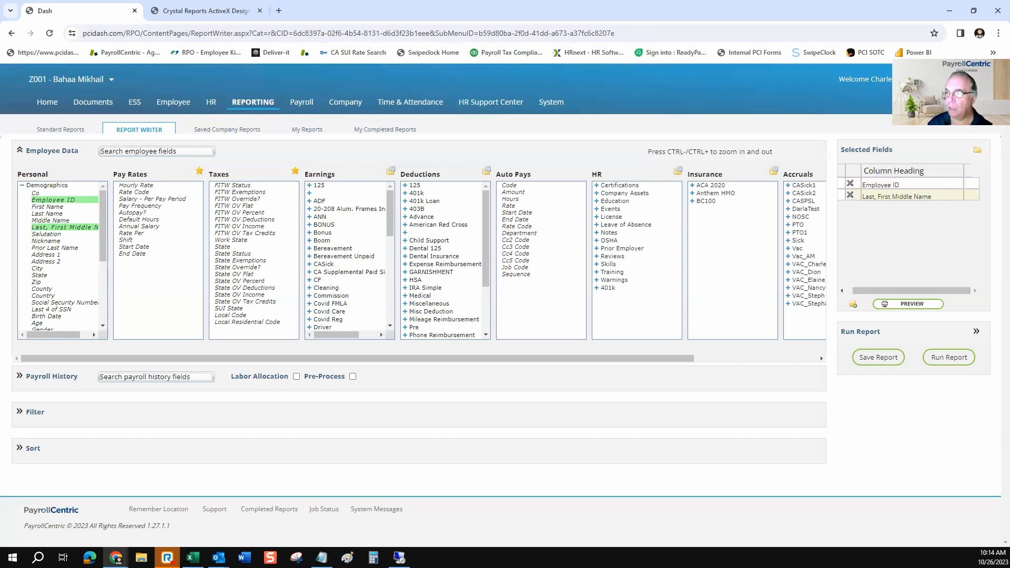
mouse_move(843, 183)
mouse_down()
mouse_move(842, 196)
mouse_move(842, 184)
mouse_up()
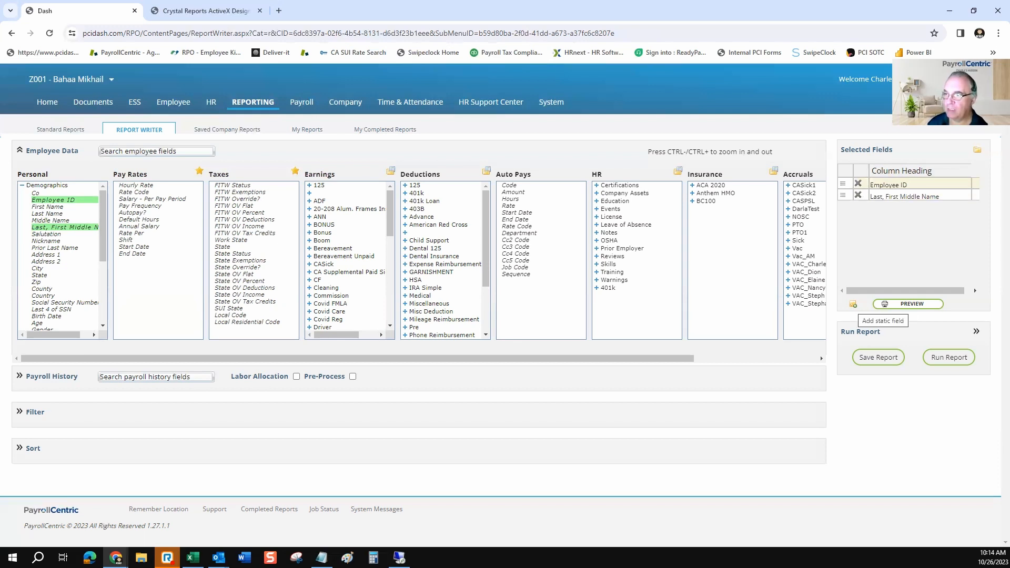
Add a static field with the column header "Plan ID" and the static text 50
click(852, 304)
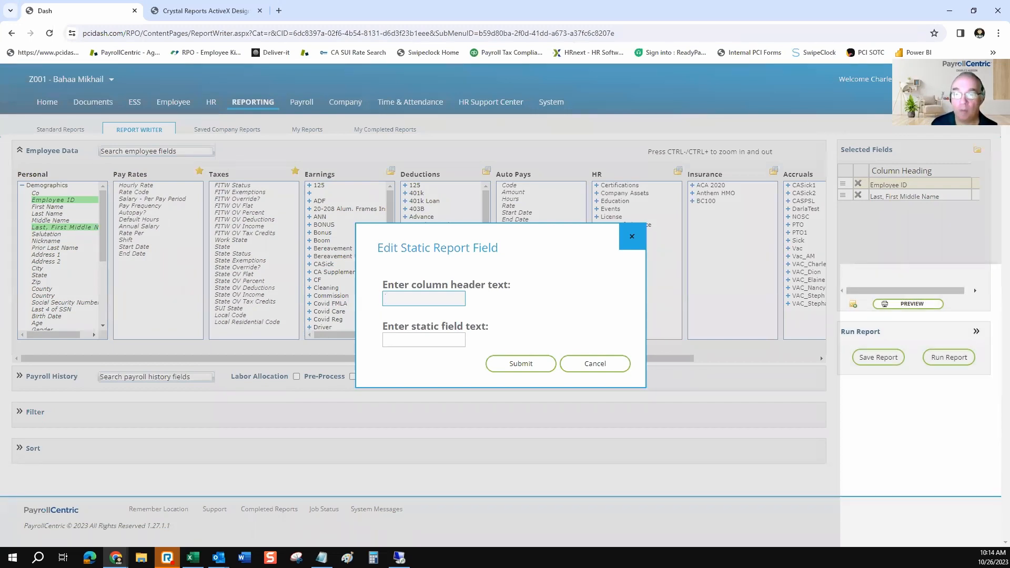
click(423, 298)
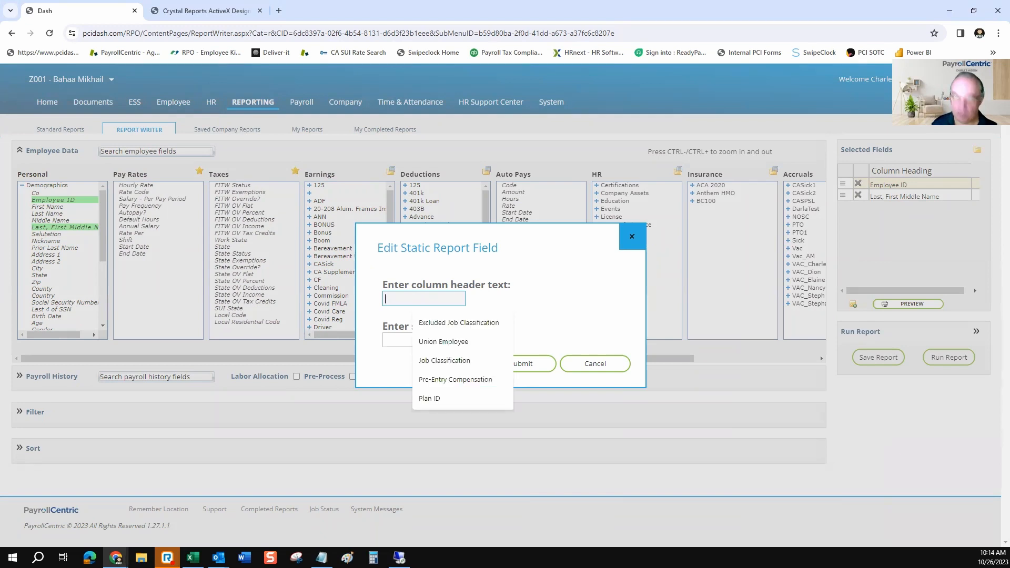
text(Plan)
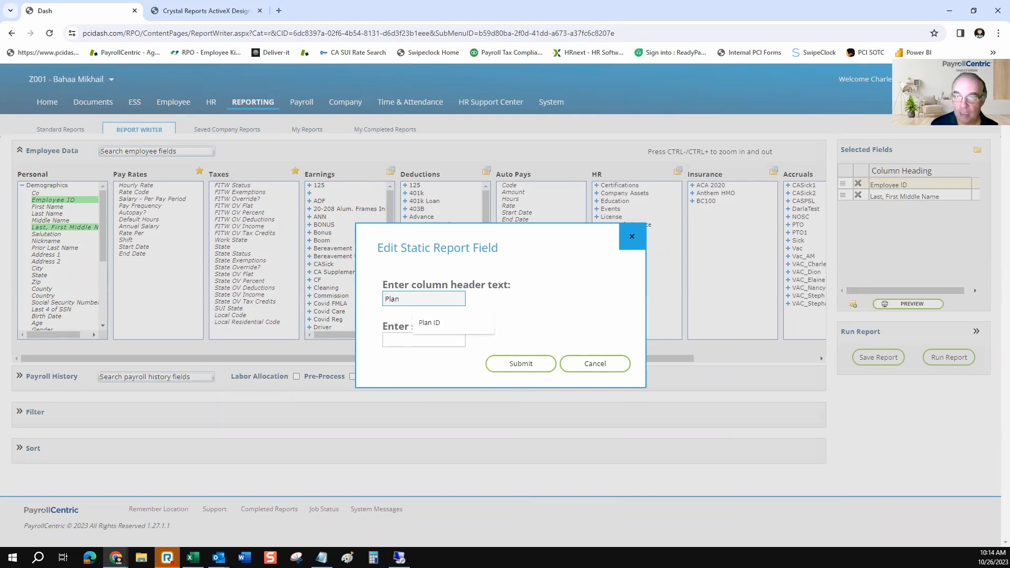
text( ID)
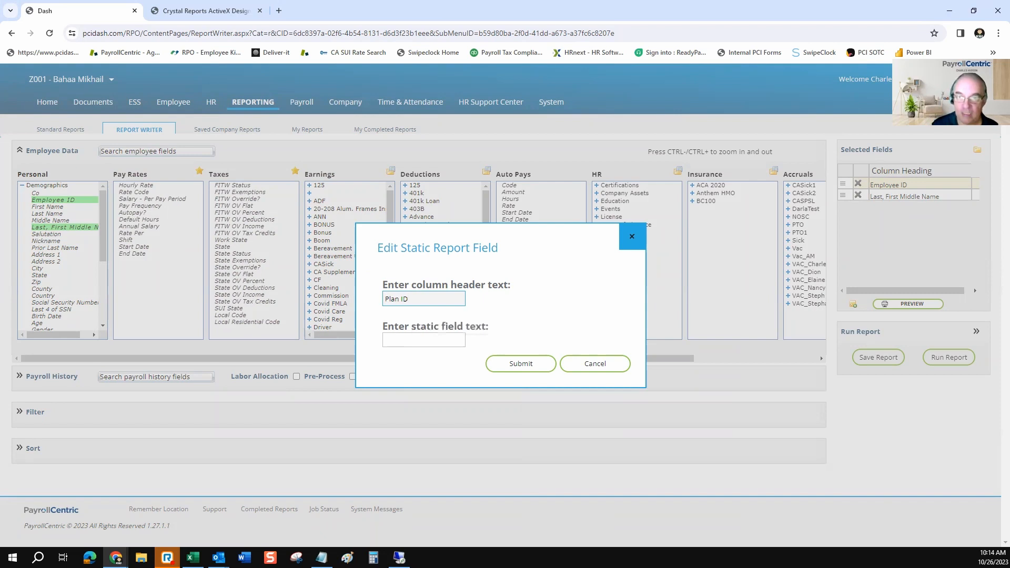
click(416, 339)
text(50)
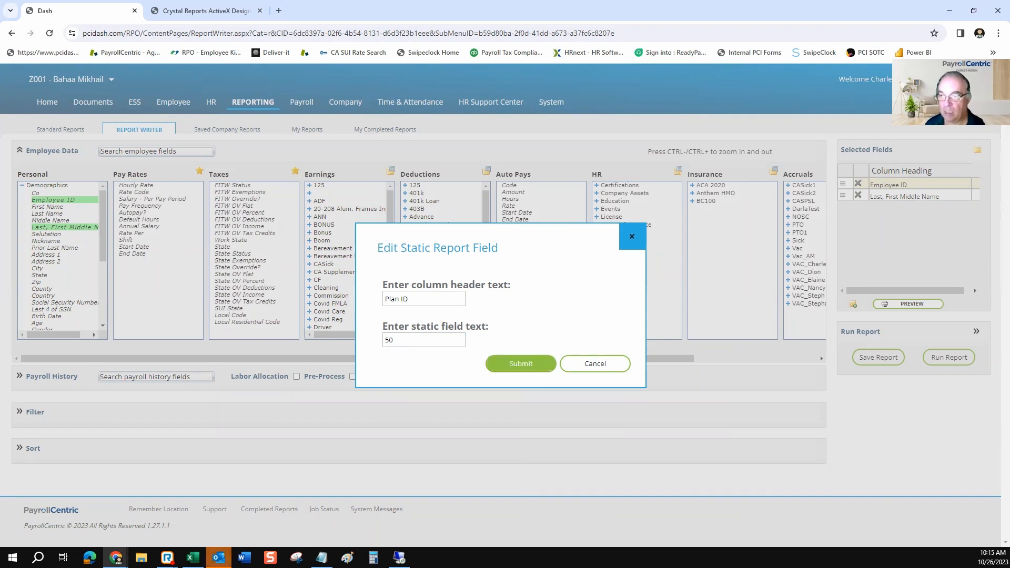
click(521, 364)
Move Plan ID ahead of Employee ID in the selected fields, preview the report and close the preview
drag(842, 207, 842, 183)
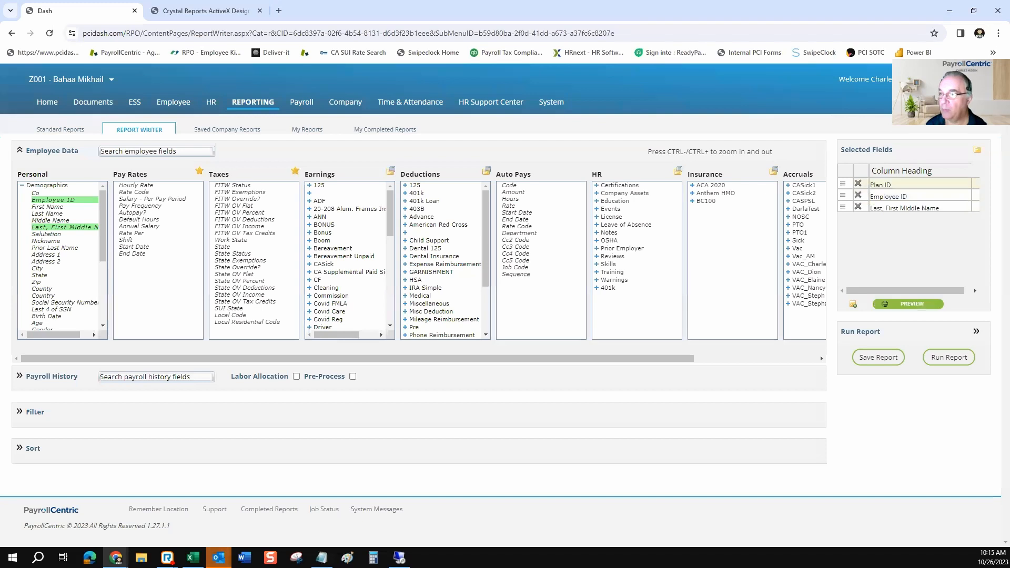
click(909, 304)
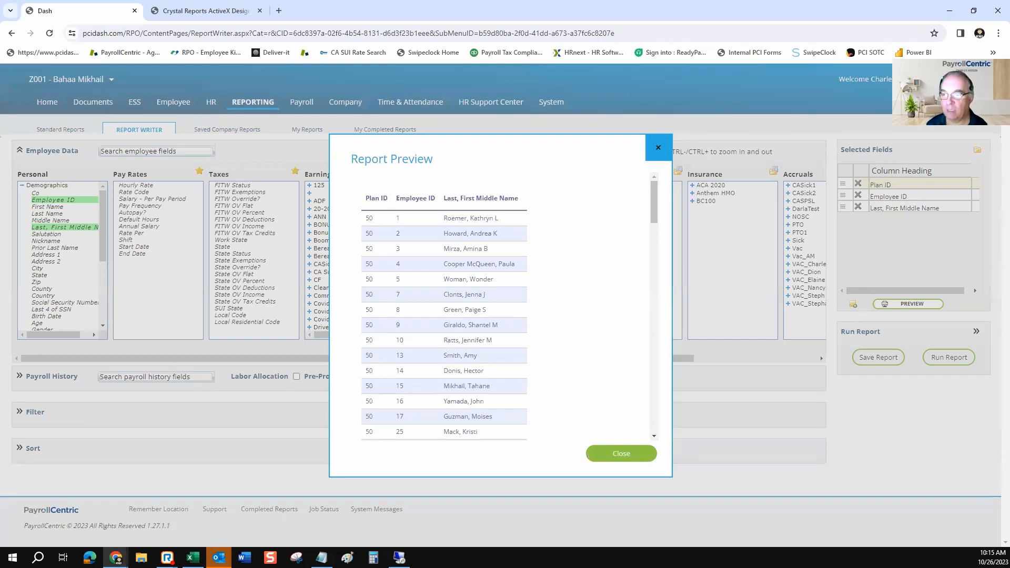
click(621, 454)
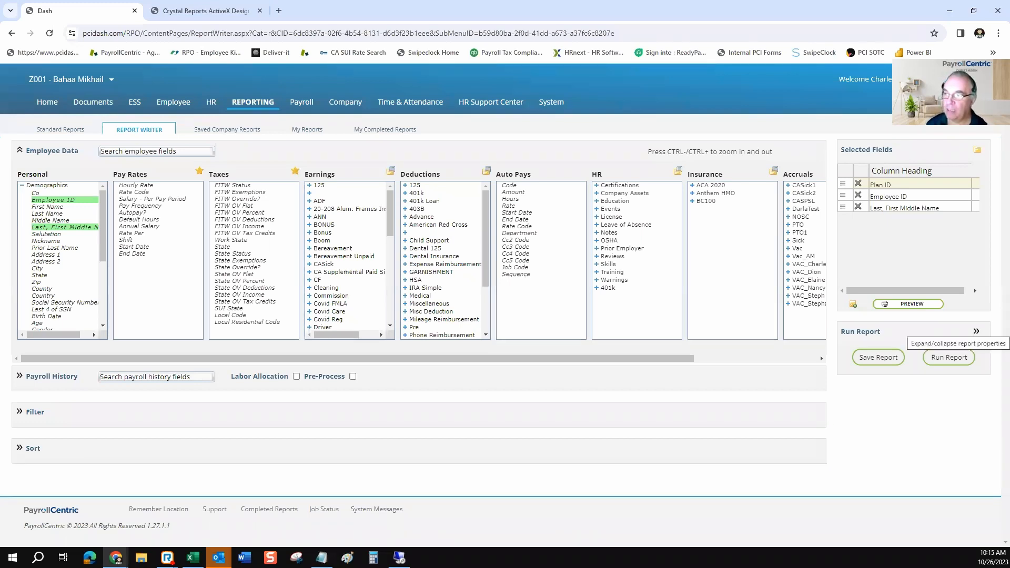
Expand the report properties and set the output format to Excel Spreadsheet
click(975, 331)
click(920, 349)
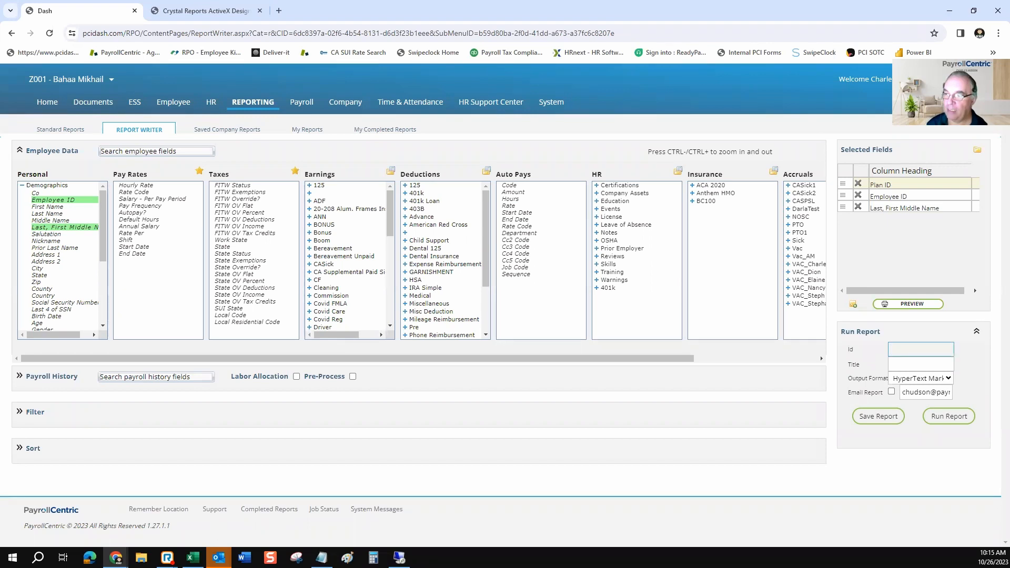
click(920, 364)
click(920, 378)
key(Return)
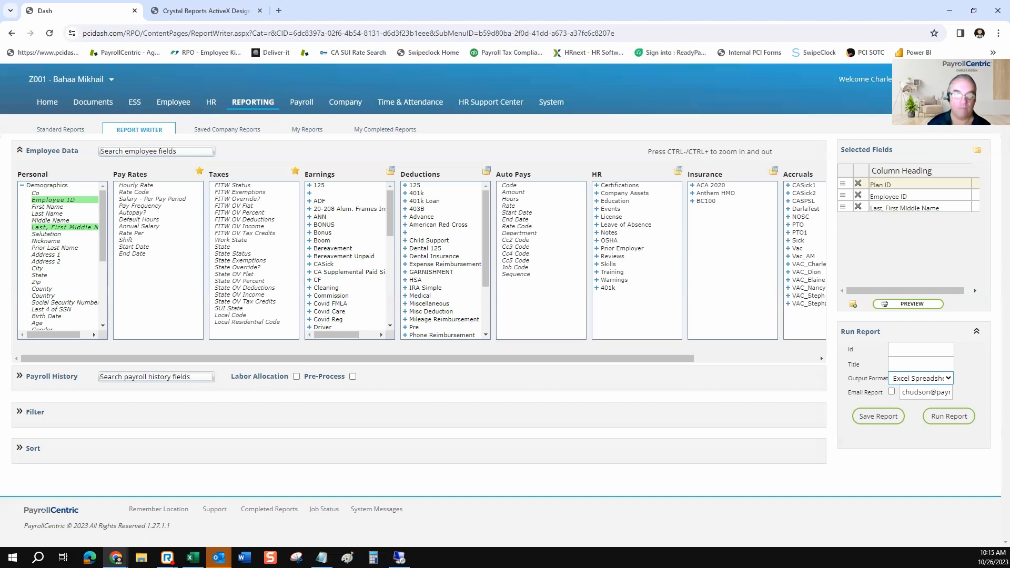
Expand the Payroll History section and rename the Employee ID column heading to EE ID
click(52, 376)
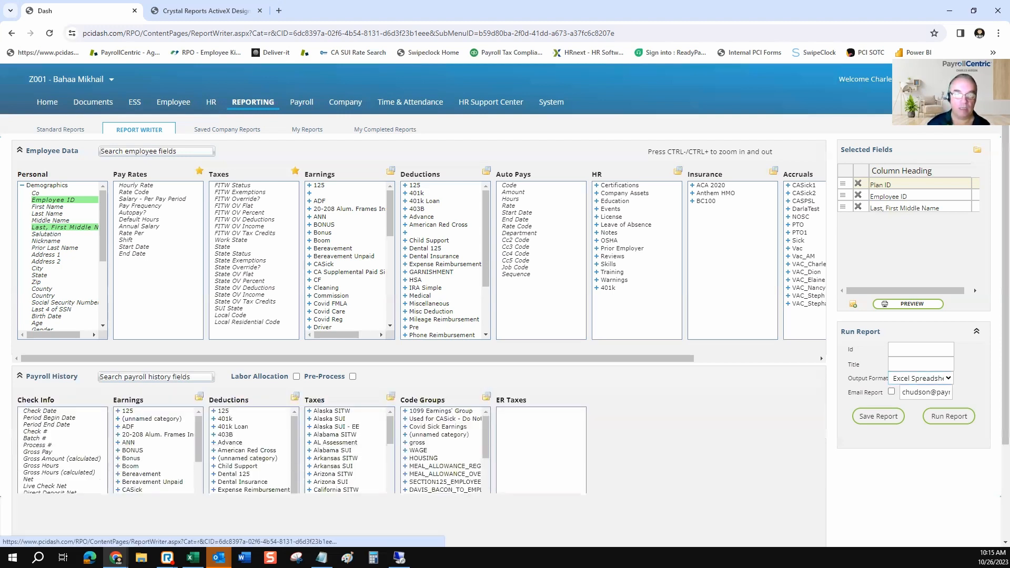
scroll(51, 377, down, 2)
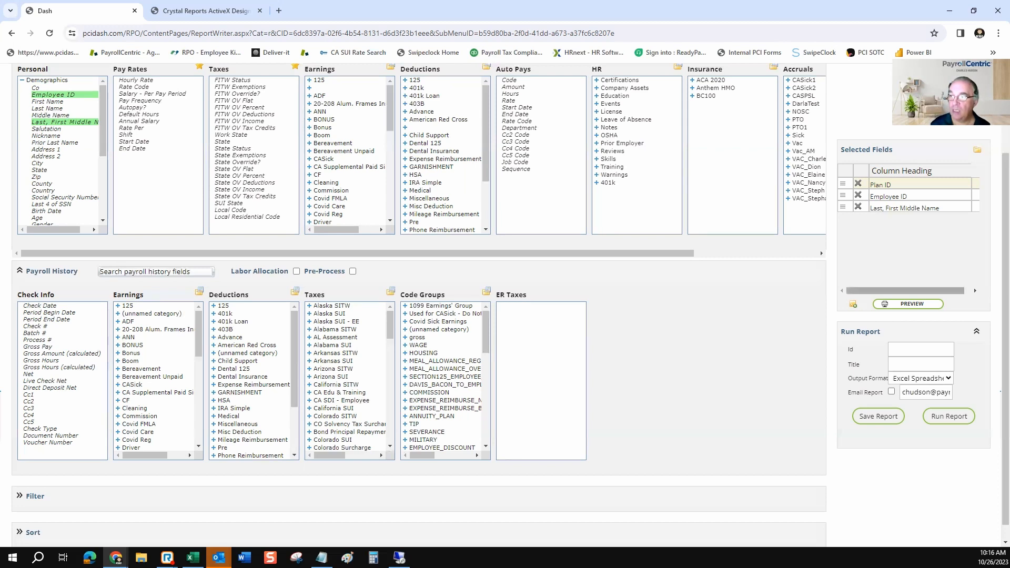
click(894, 185)
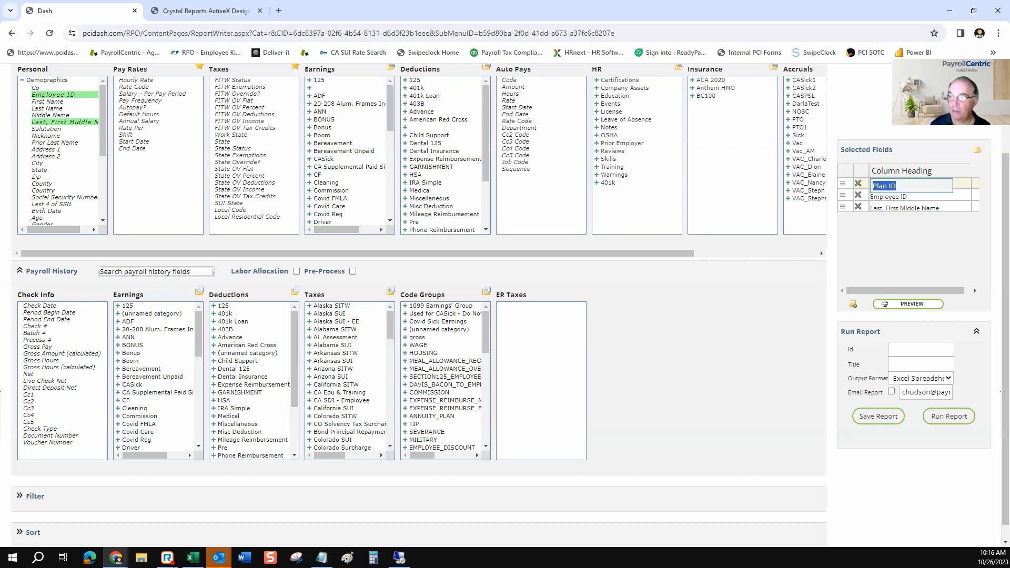
click(894, 196)
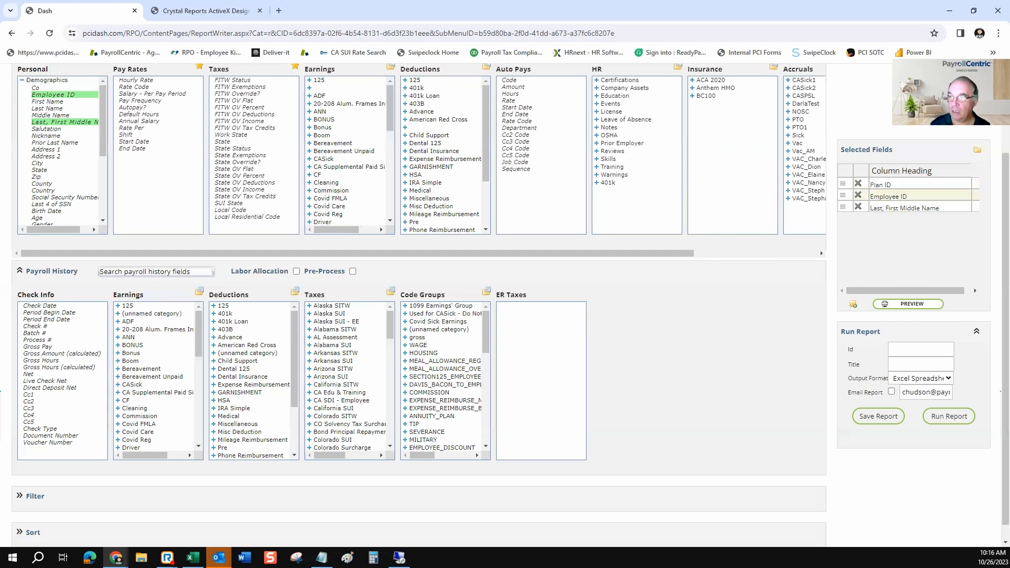
text(EE )
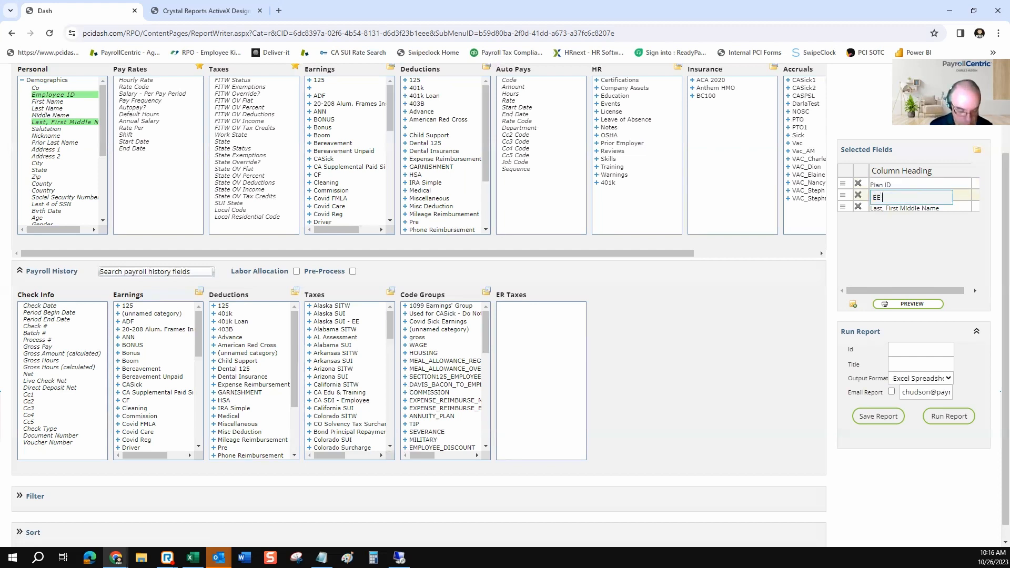
text(ID)
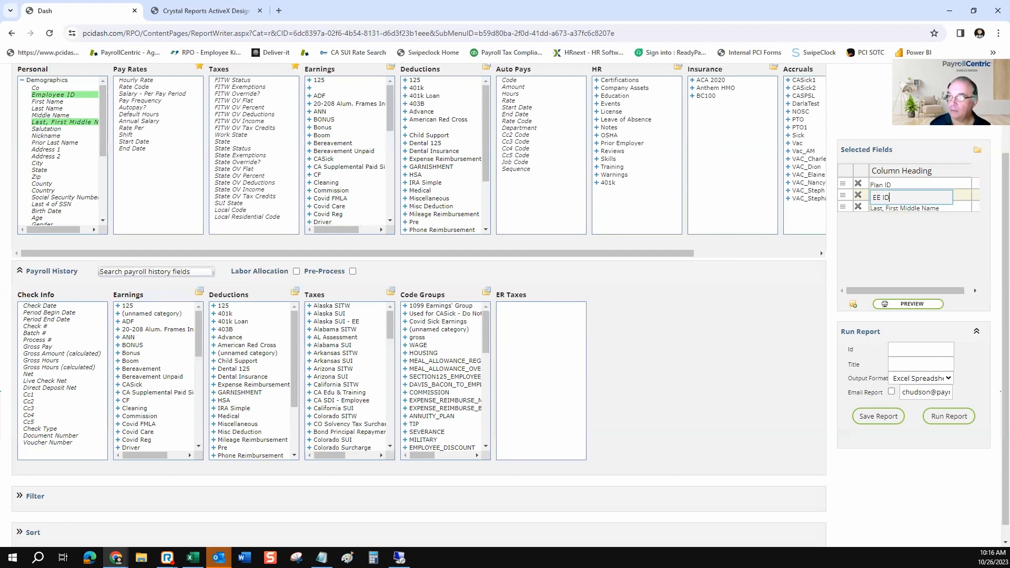
key(Return)
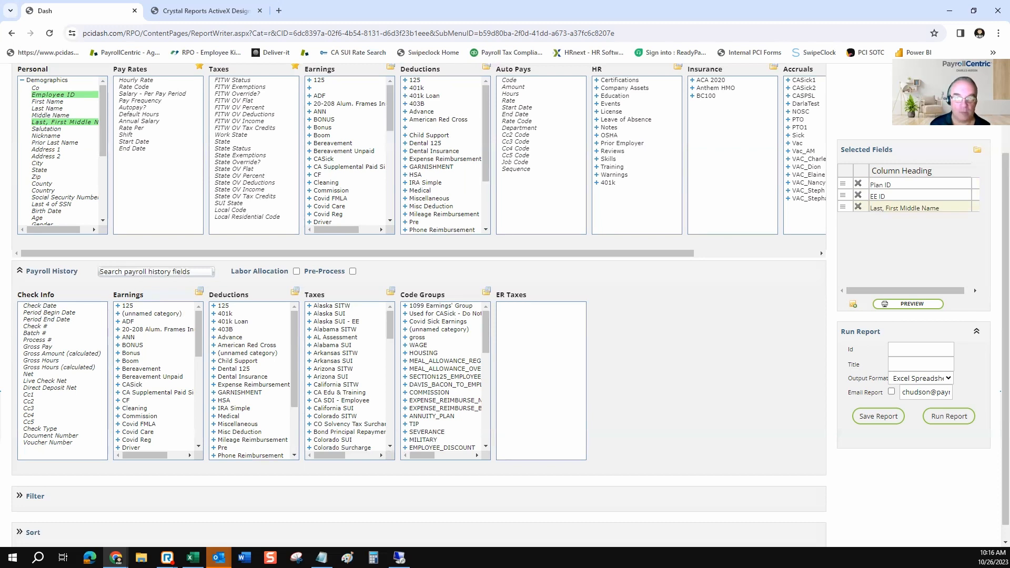
Review the Payroll History field groups and enable Labor Allocation for the ER Taxes fields
drag(144, 295, 113, 294)
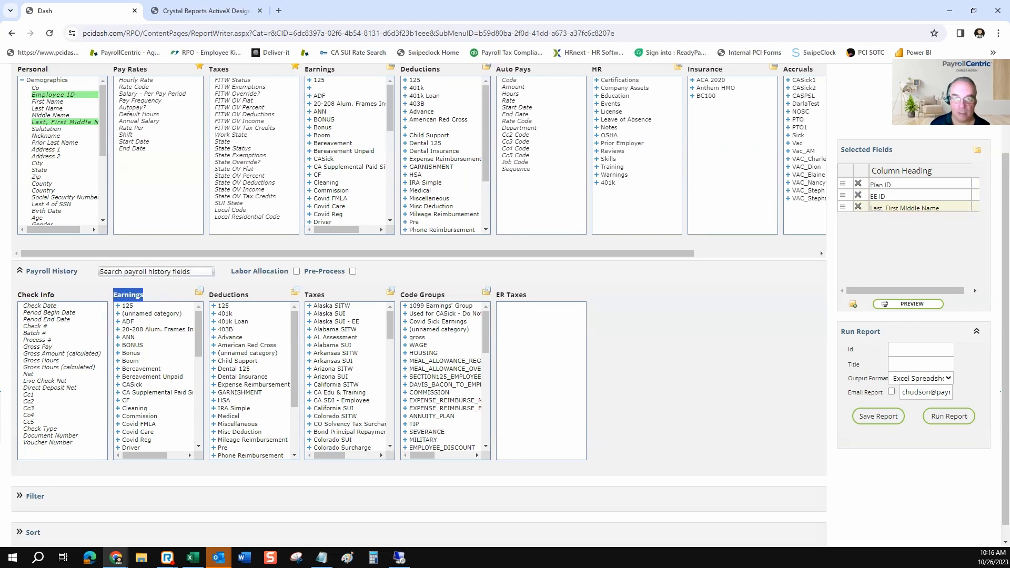
drag(249, 295, 218, 295)
drag(325, 294, 309, 294)
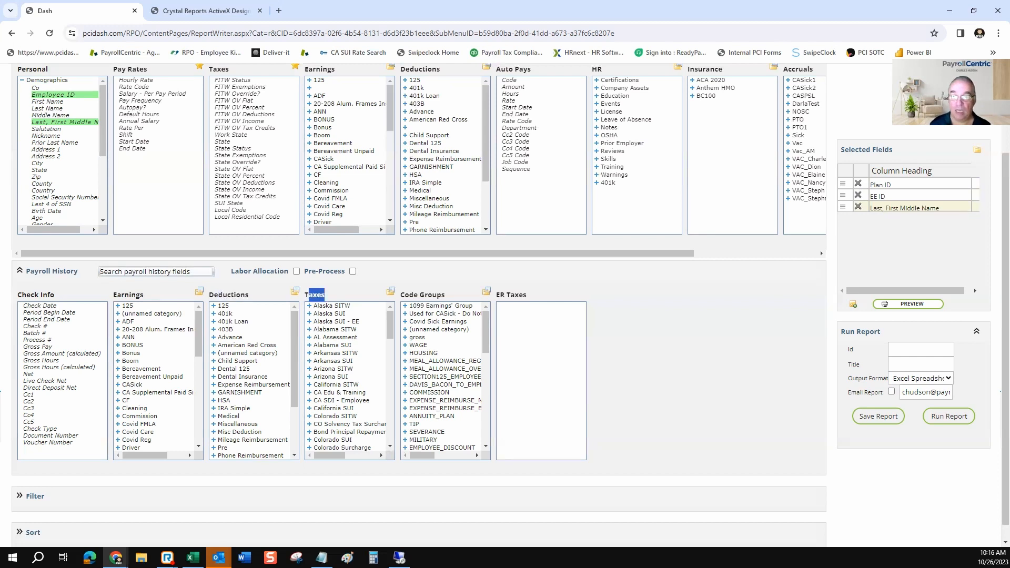
drag(445, 295, 404, 294)
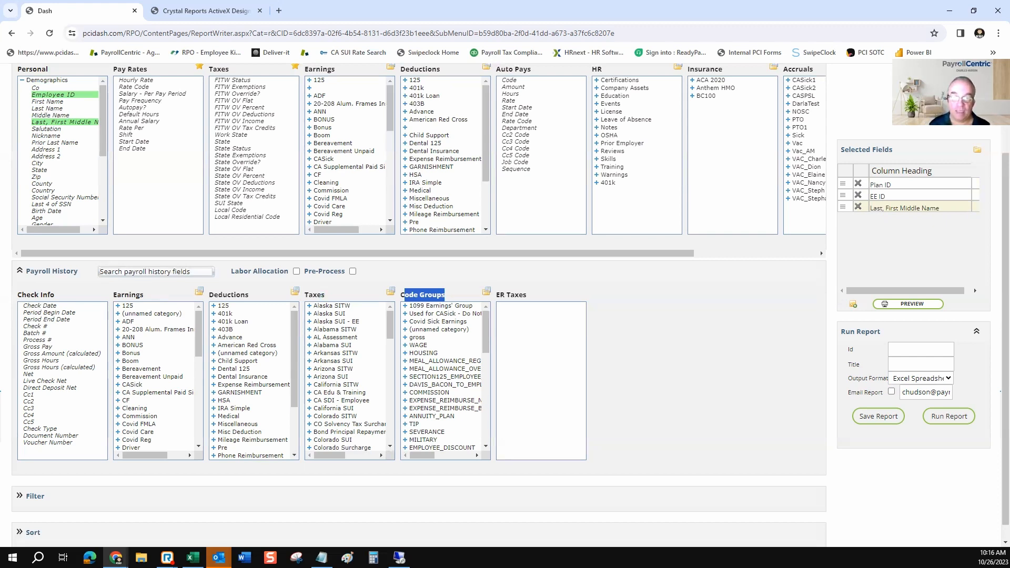
drag(250, 295, 222, 295)
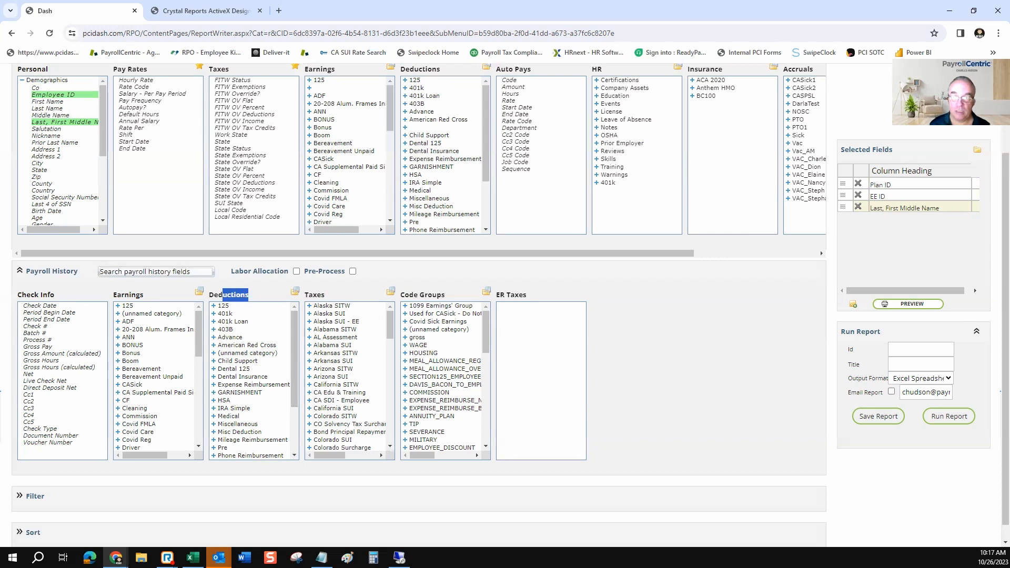
drag(527, 295, 498, 295)
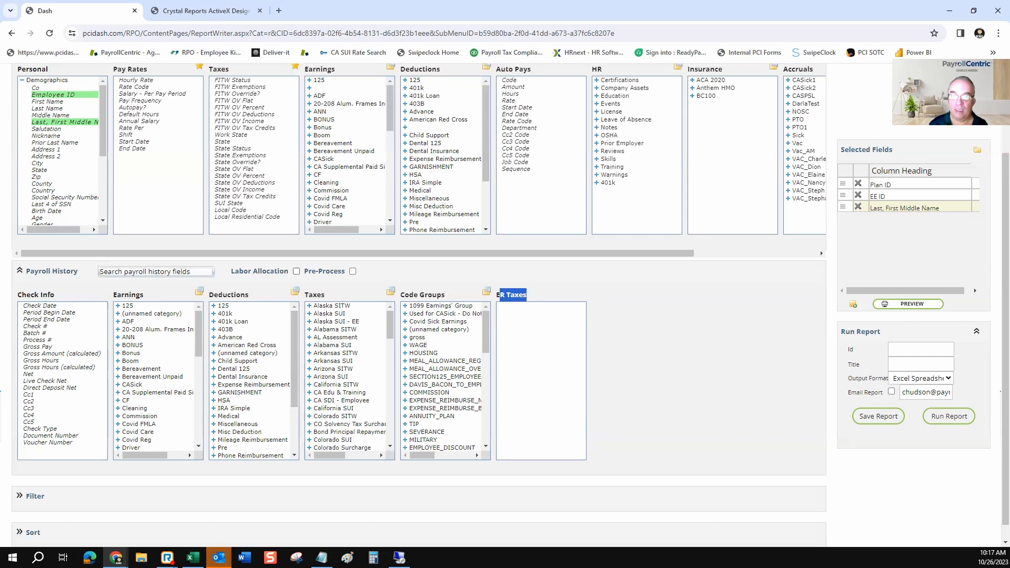
click(296, 271)
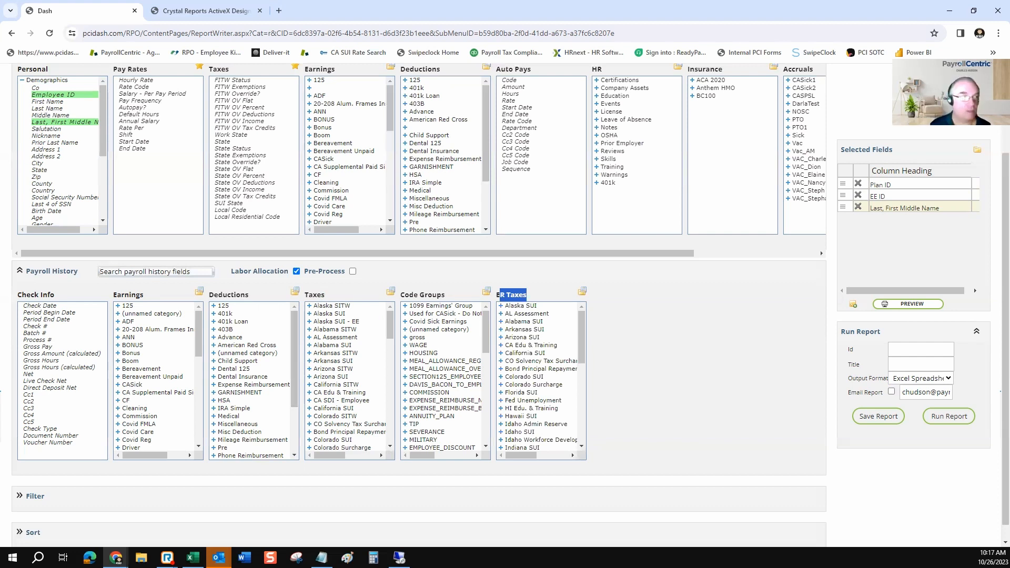
click(637, 363)
Expand the Filter section and add Check Date from Check Info to the selected fields
scroll(637, 363, down, 1)
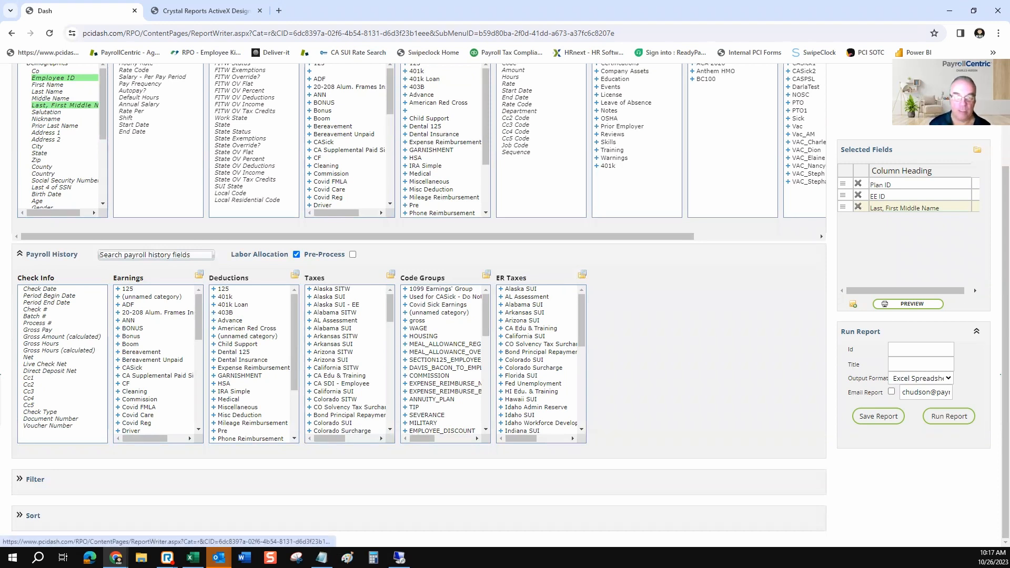
click(35, 479)
scroll(36, 479, down, 3)
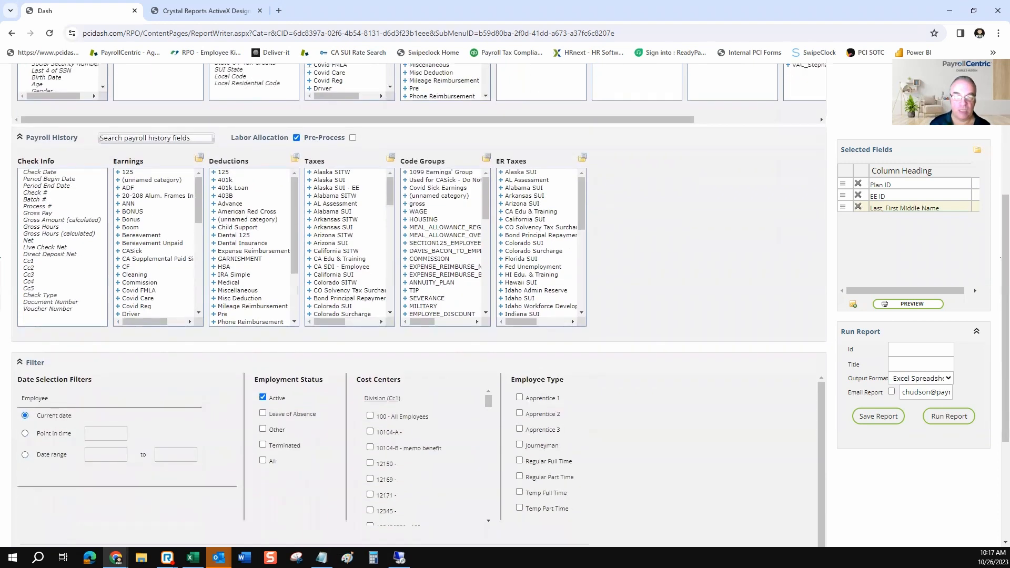
scroll(418, 439, down, 1)
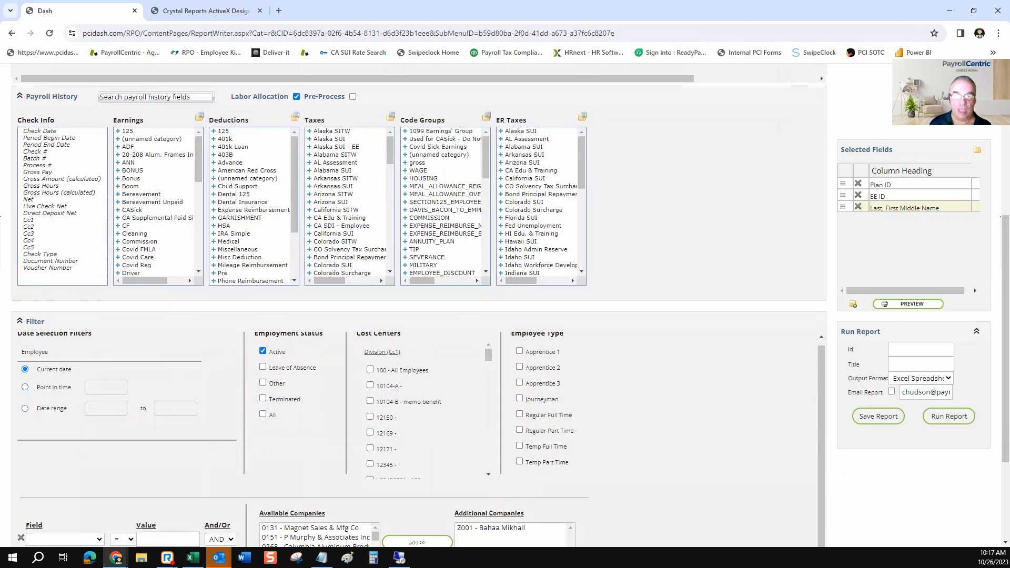
scroll(418, 439, up, 1)
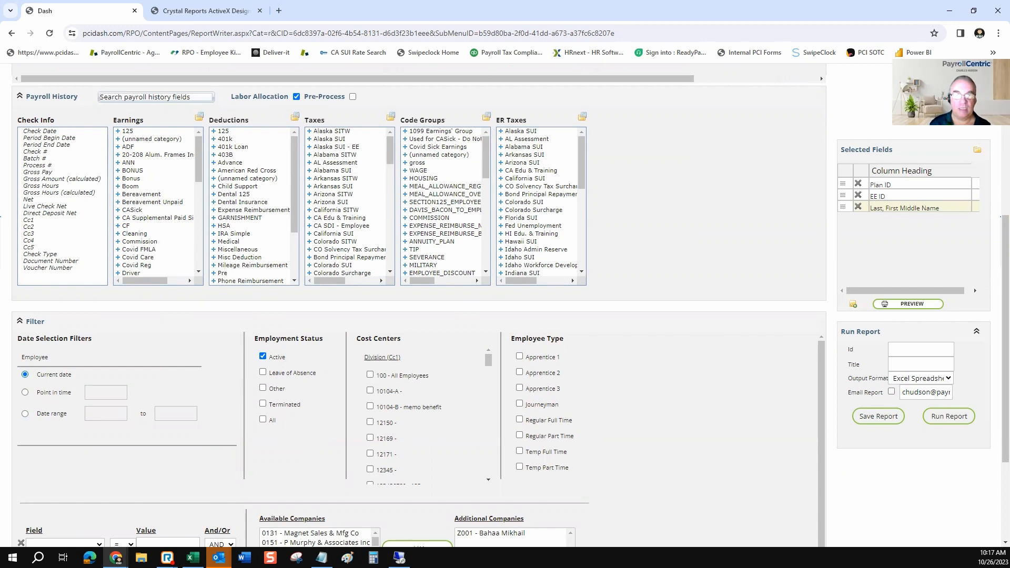
click(42, 131)
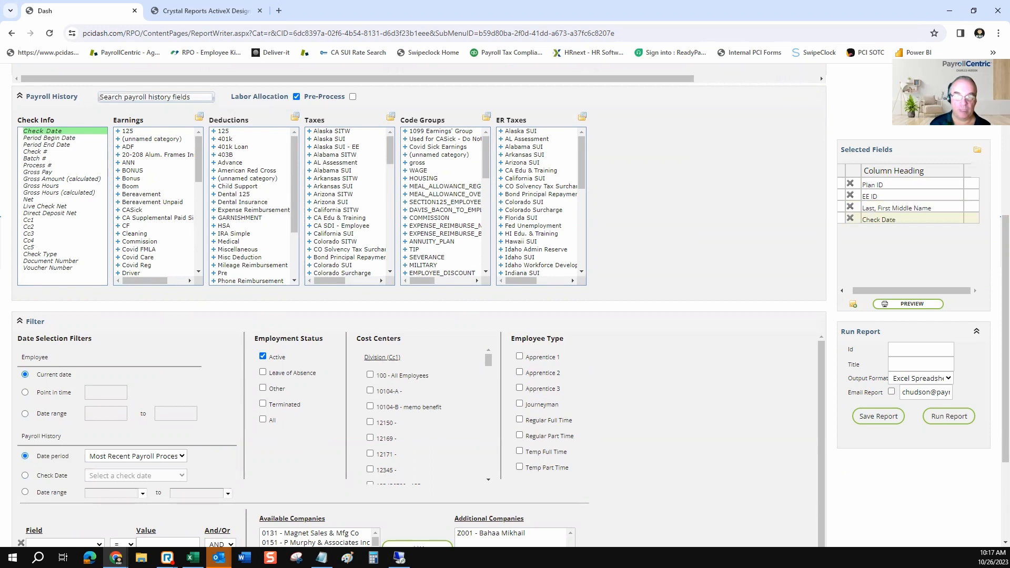
Filter the payroll history by a date range with the start date 08/05/2021
drag(62, 436, 21, 436)
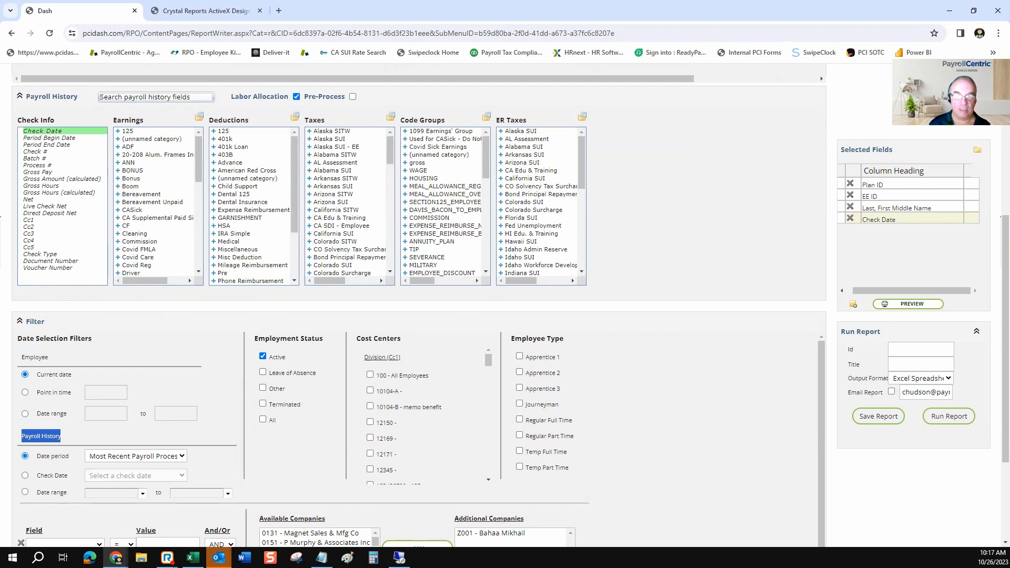
click(24, 491)
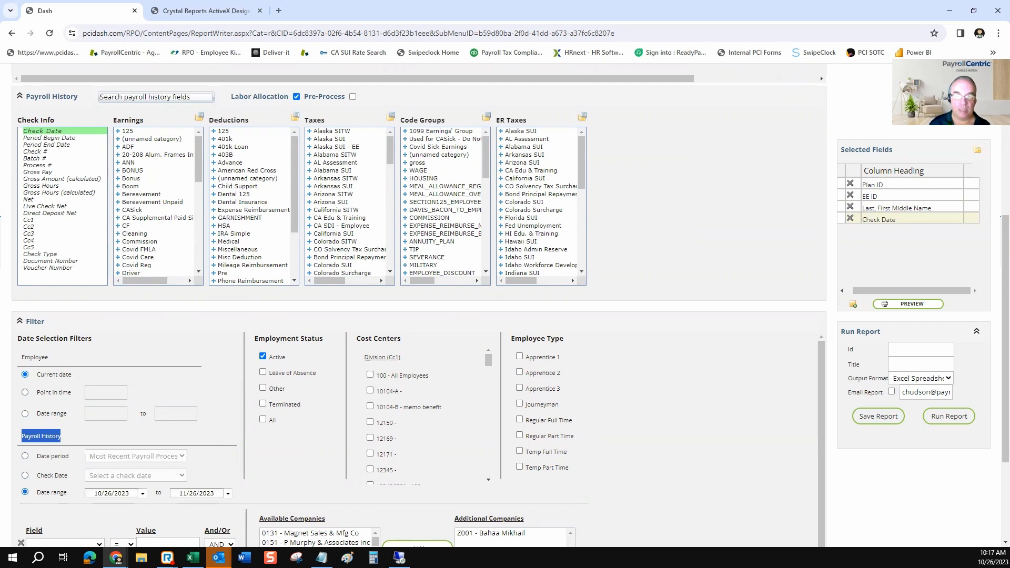
click(143, 493)
click(135, 501)
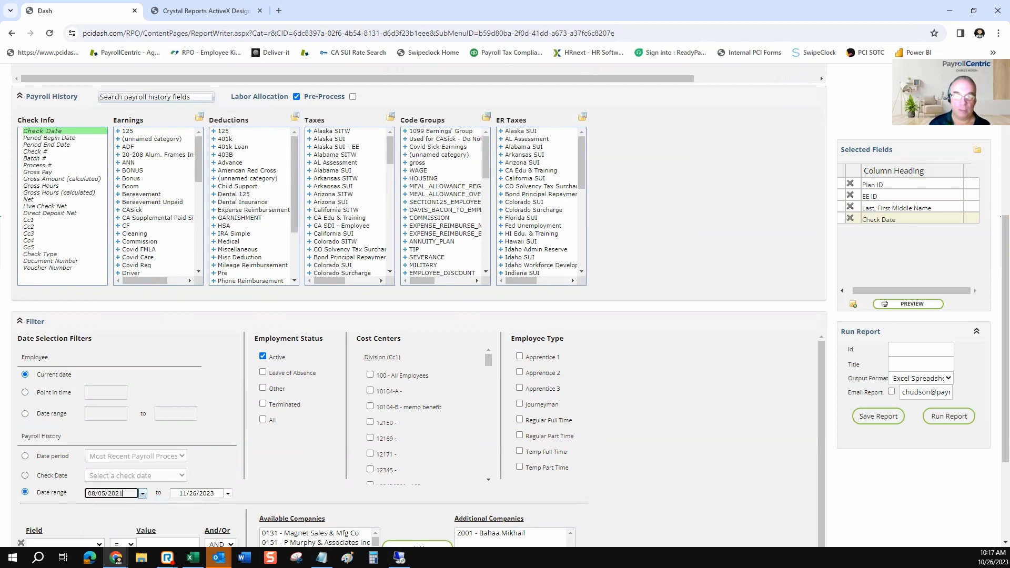
Add a filter condition where Employee ID equals one employee's number, and set its connector to OR
scroll(295, 447, down, 1)
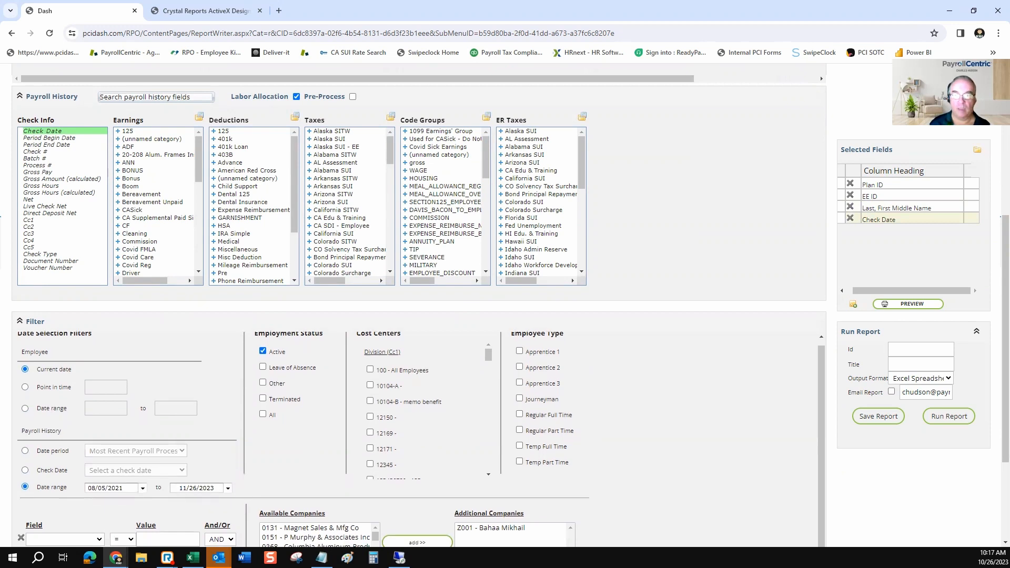
scroll(418, 305, down, 3)
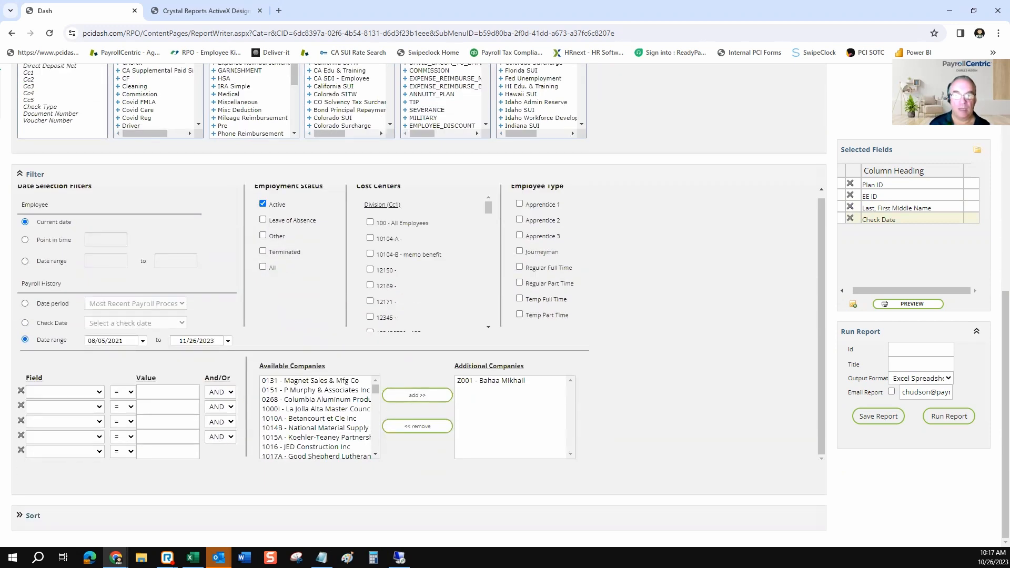
click(99, 392)
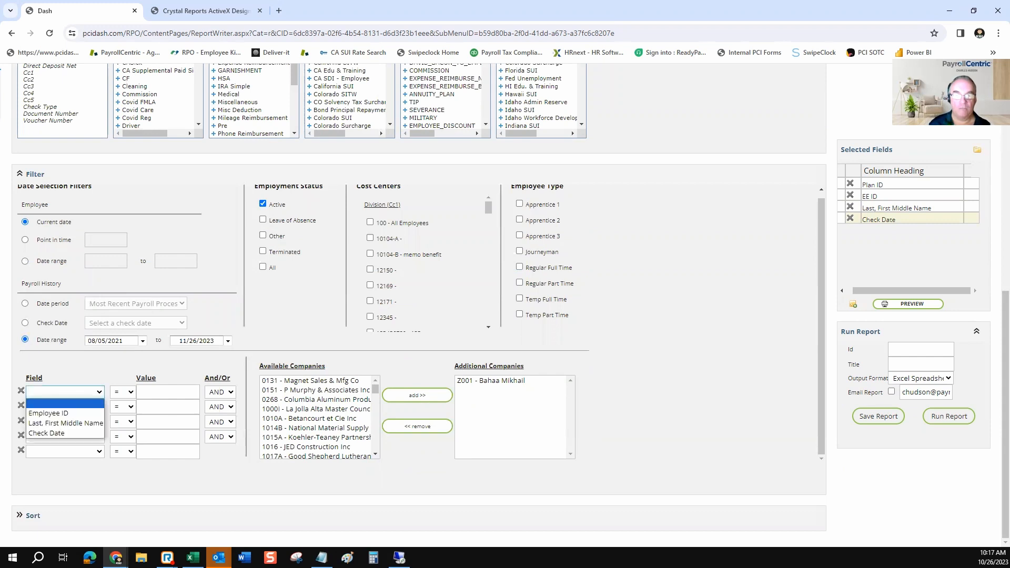
click(48, 413)
click(168, 392)
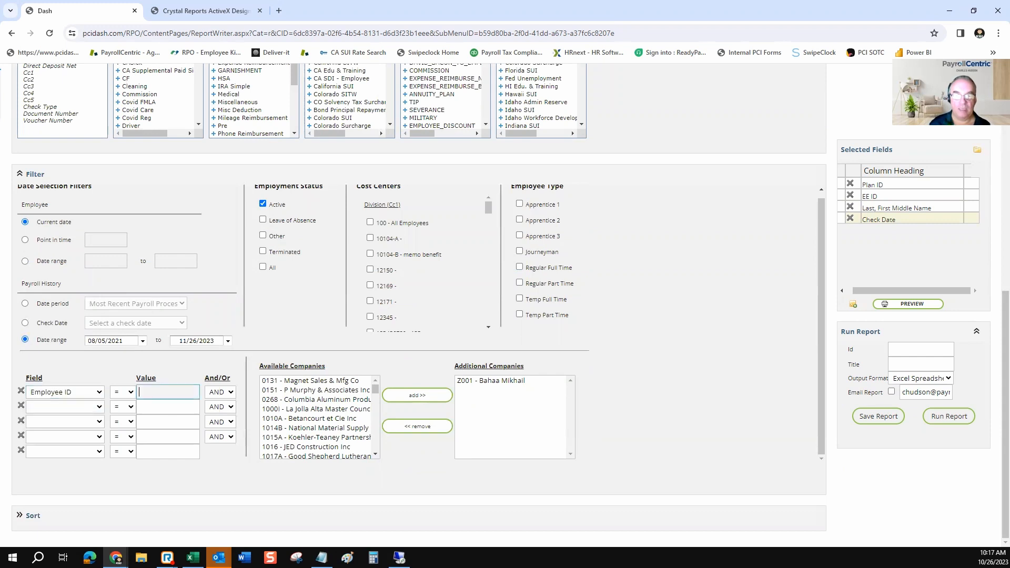
text(26)
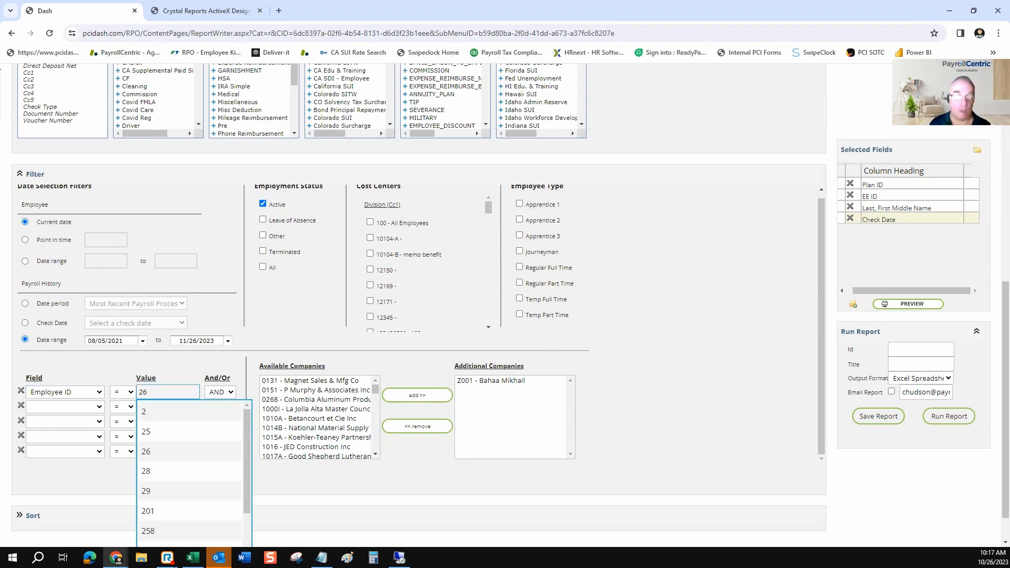
key(Tab)
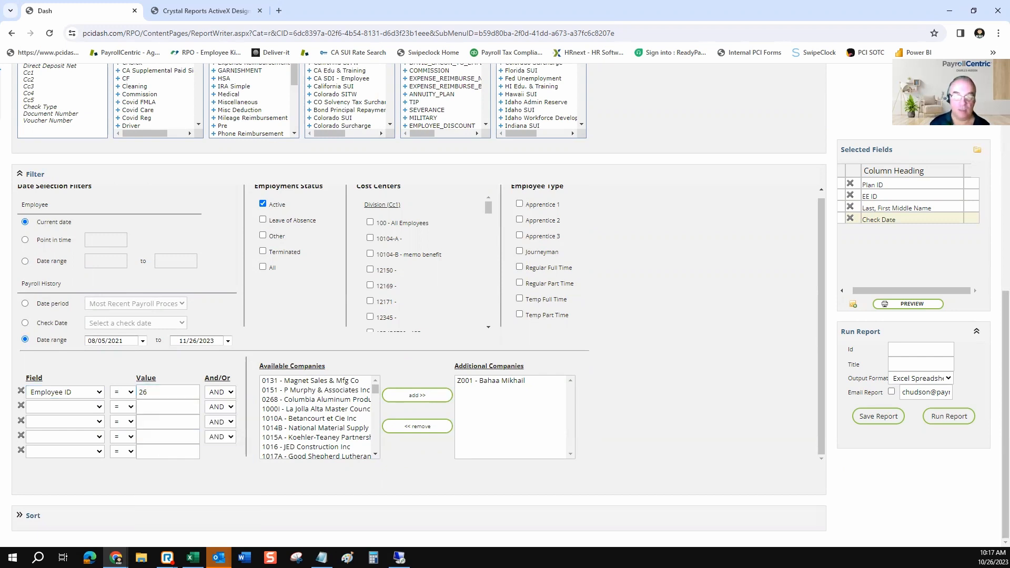
click(221, 392)
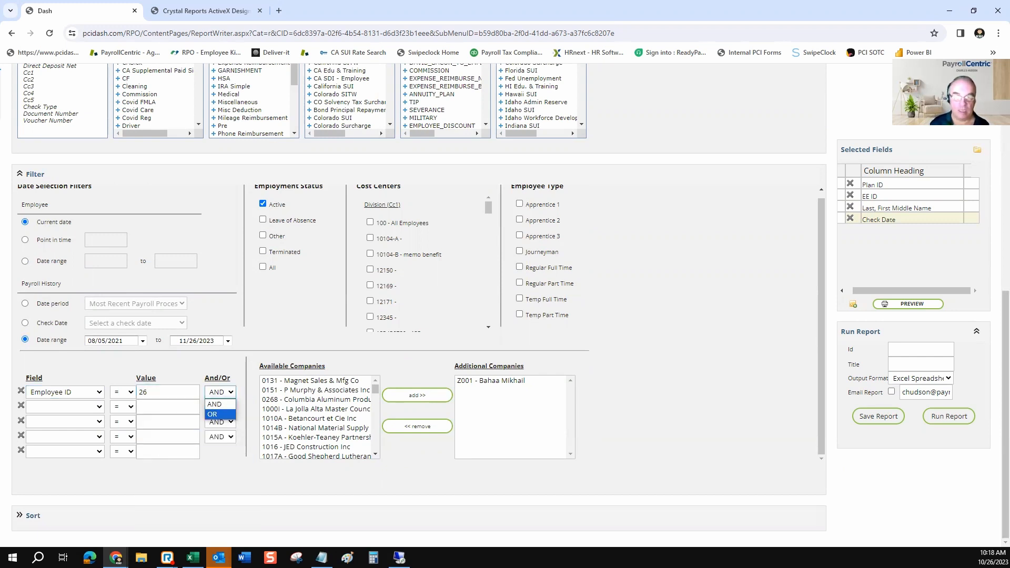
click(219, 415)
Add a second Employee ID condition equal to another employee's number, and change the first condition's operator to <>
click(65, 406)
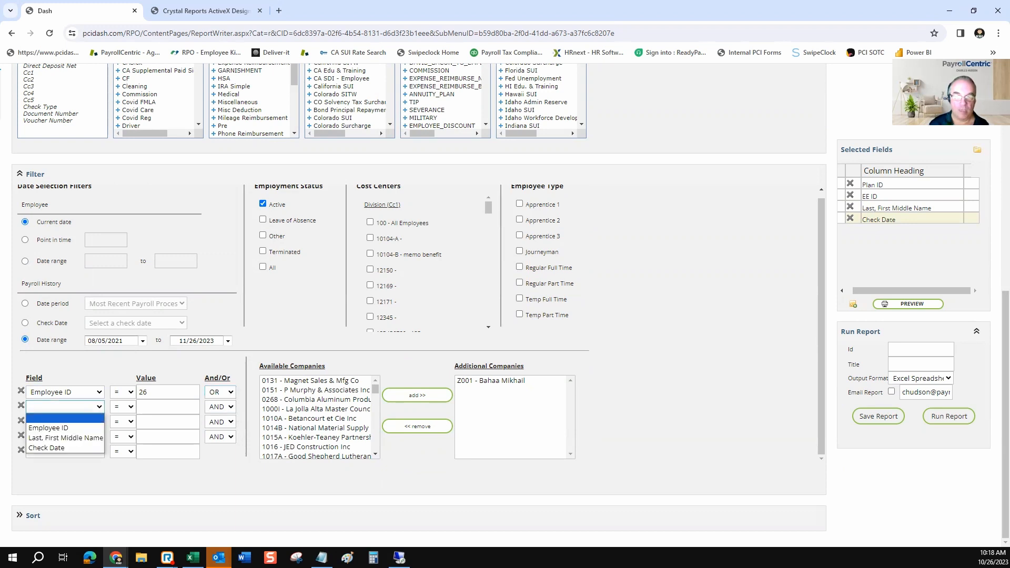
click(53, 429)
click(168, 406)
text(50)
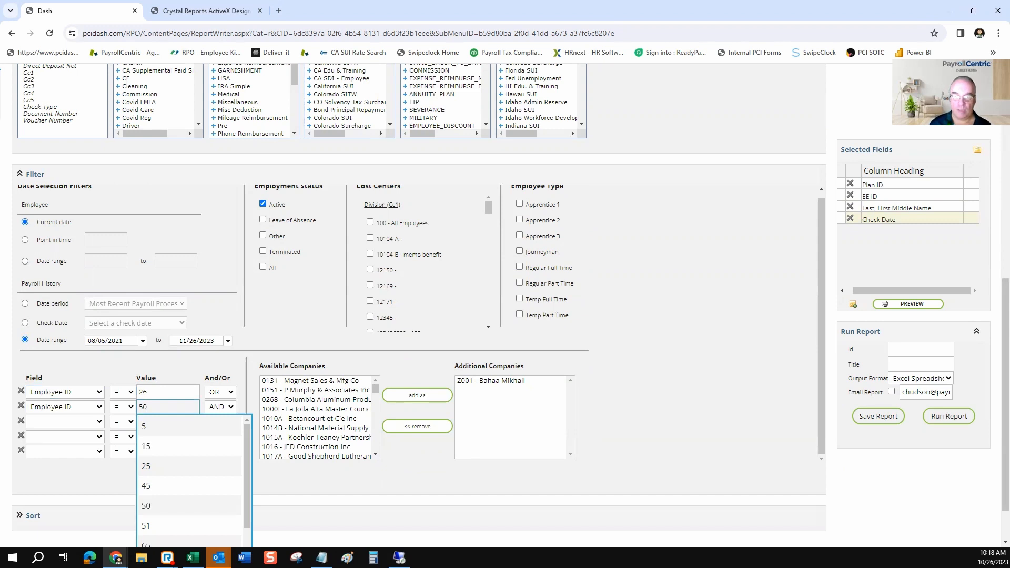
key(Tab)
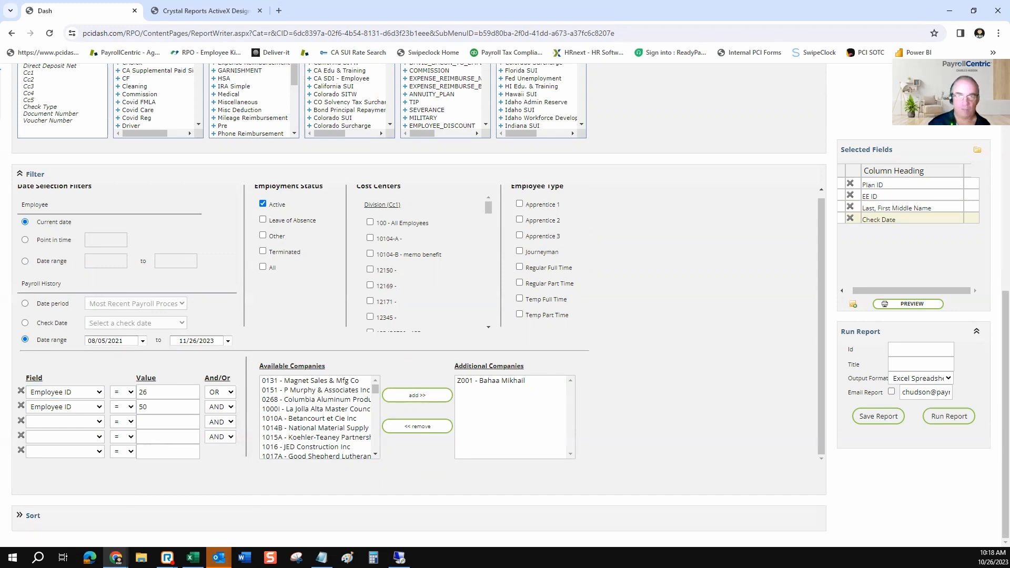
click(123, 392)
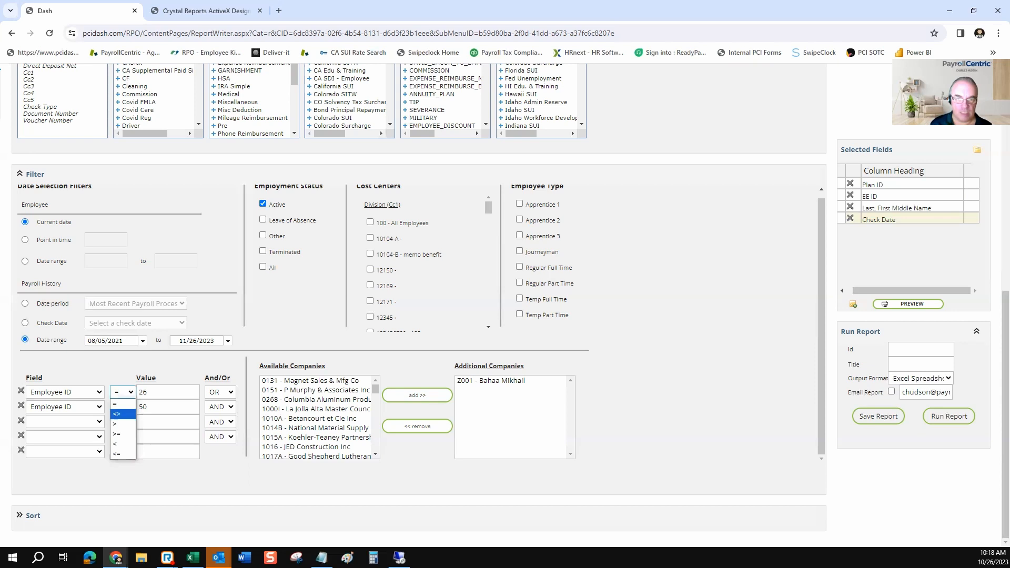
click(123, 414)
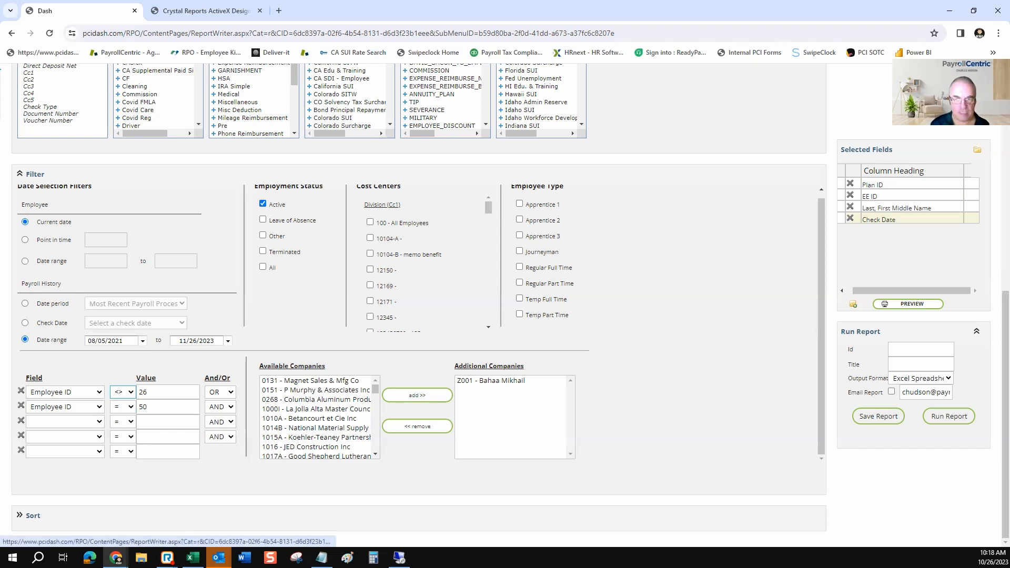
Expand the Sort section and sort the report by Last, First Middle Name in ascending order
click(20, 515)
scroll(419, 316, down, 5)
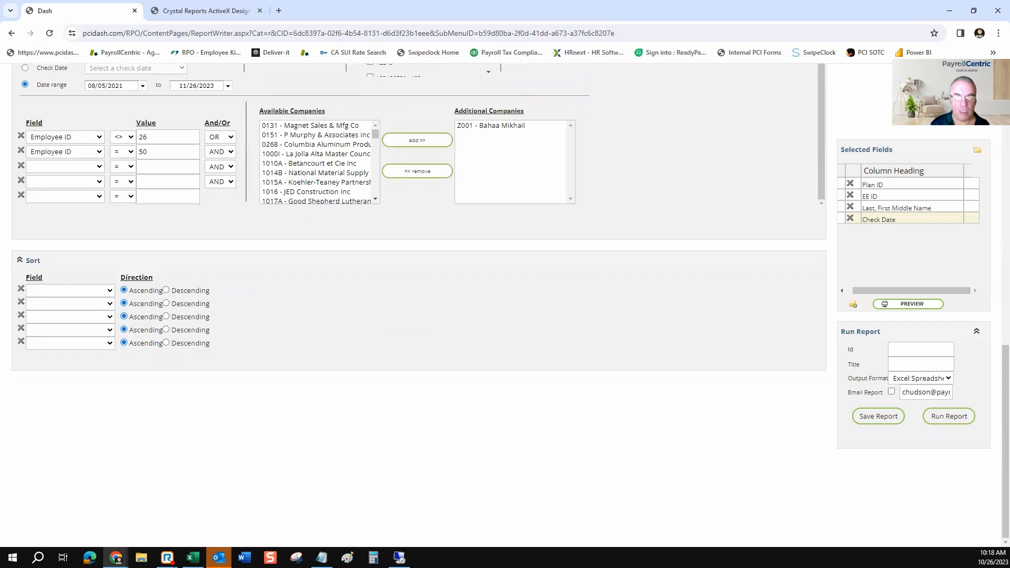
click(109, 290)
key(Down)
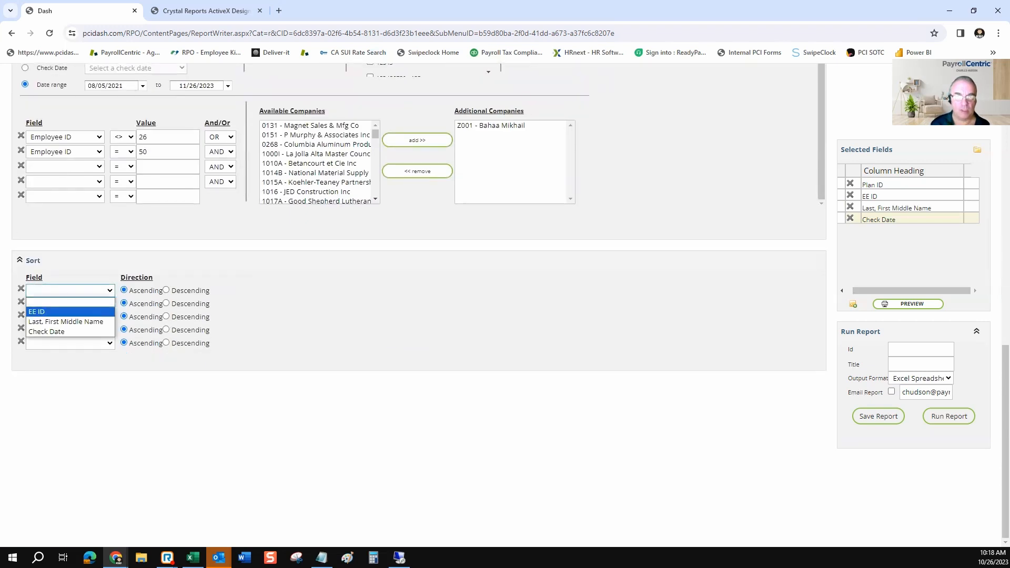
key(Down)
key(Up)
key(Down)
key(Return)
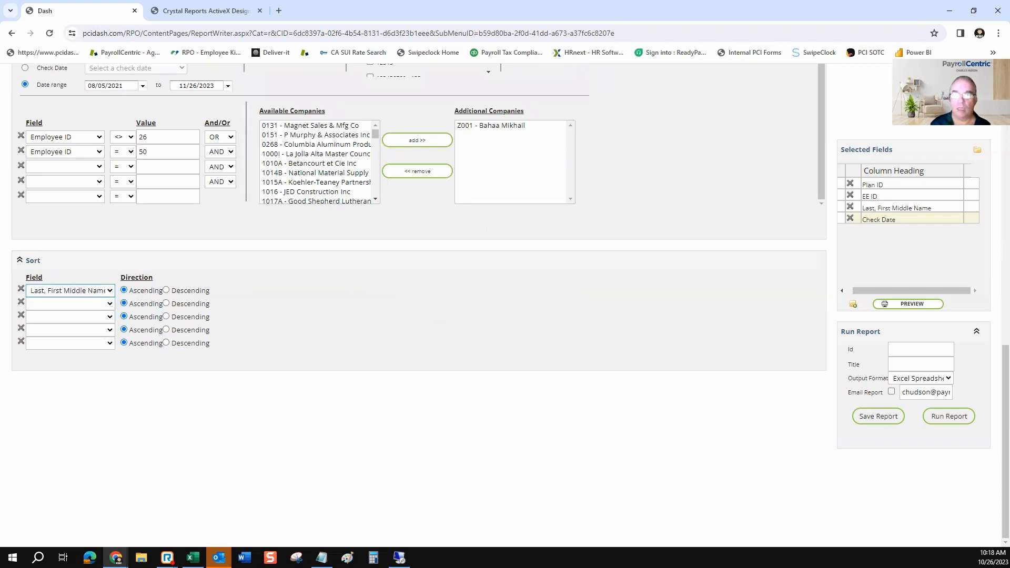
Set the start date of the payroll history date range to 08/22/2018
scroll(419, 294, up, 3)
scroll(418, 295, up, 5)
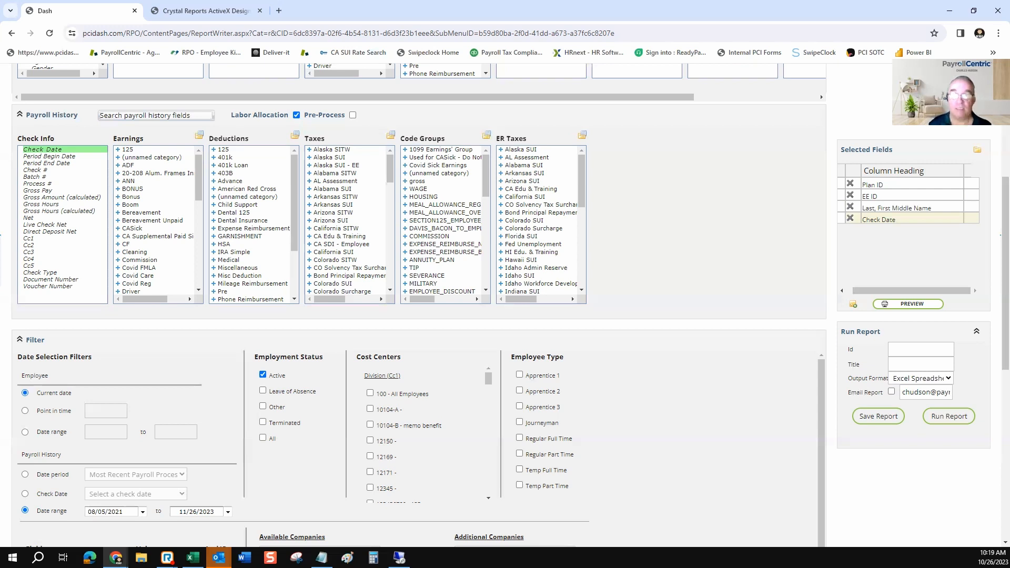
scroll(504, 305, up, 5)
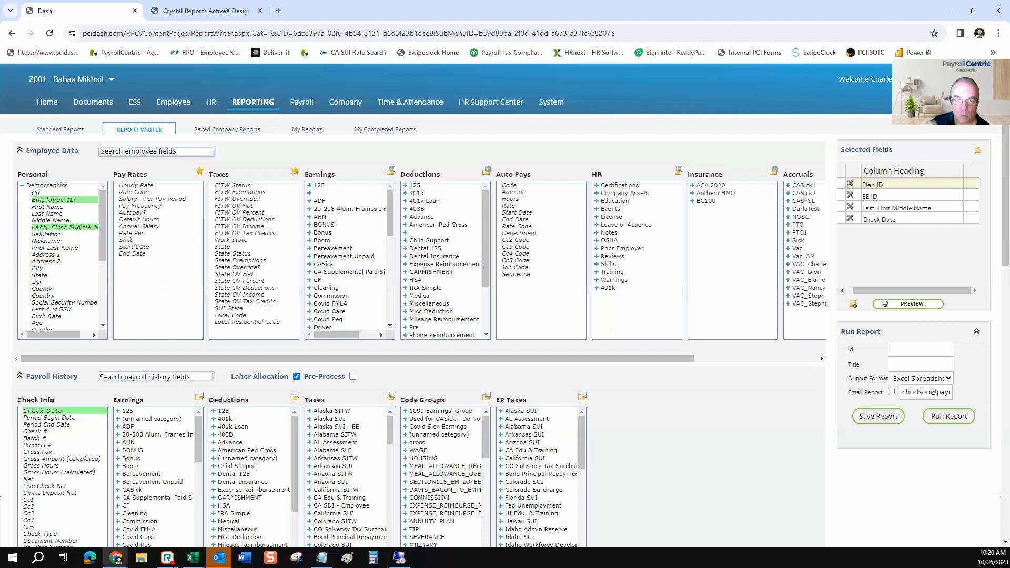
scroll(505, 305, down, 7)
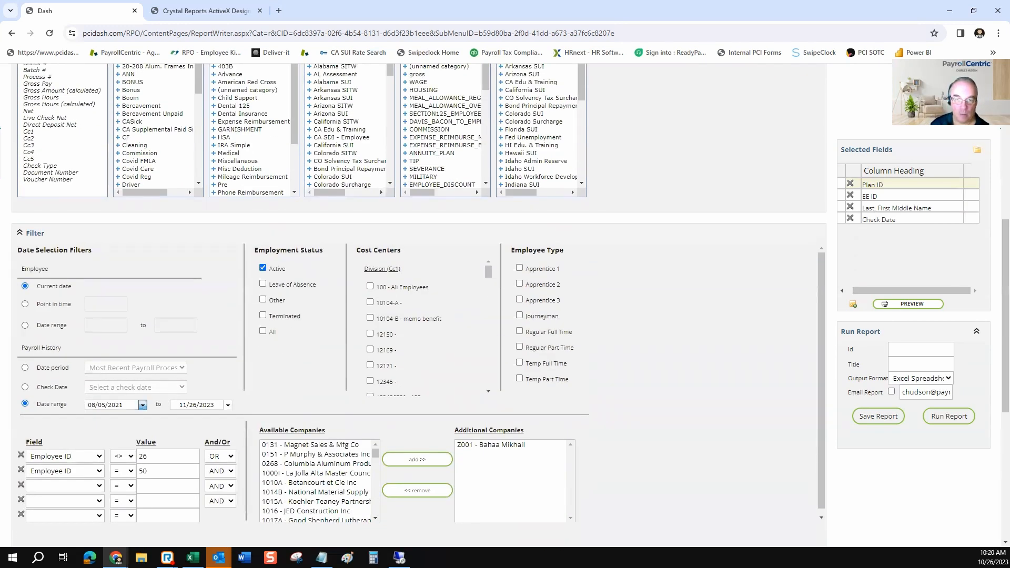
click(143, 405)
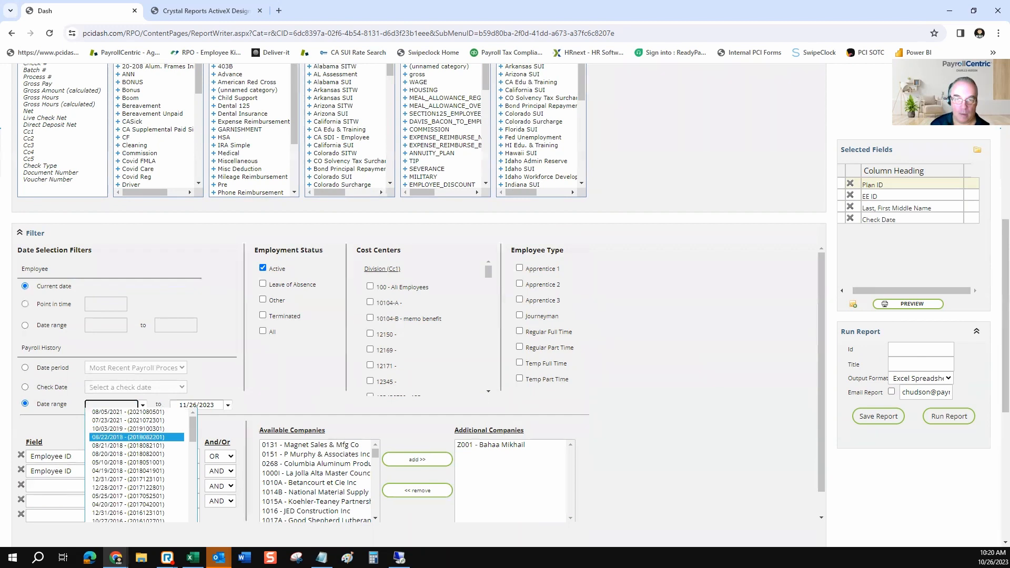
click(129, 437)
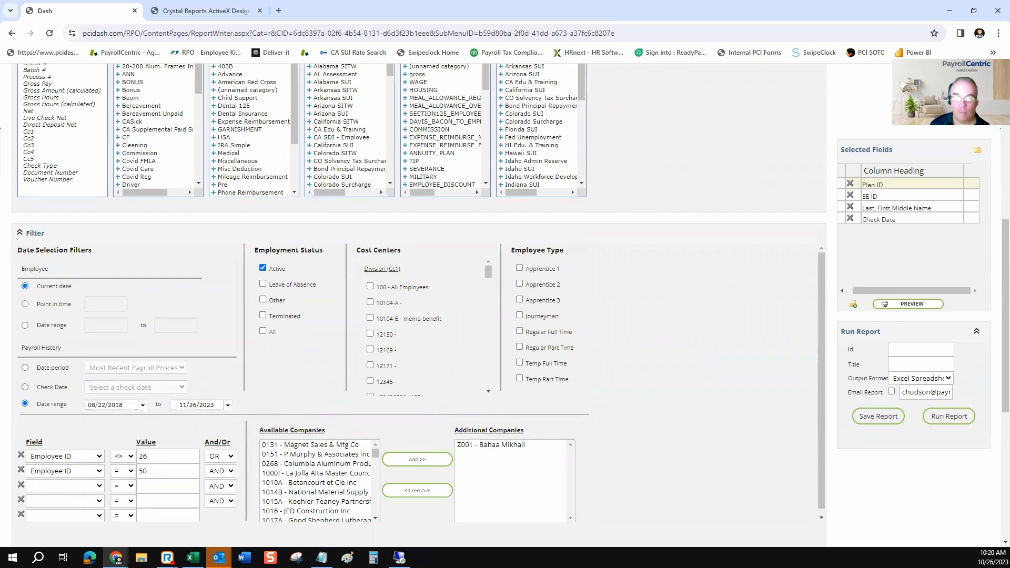
scroll(421, 305, up, 4)
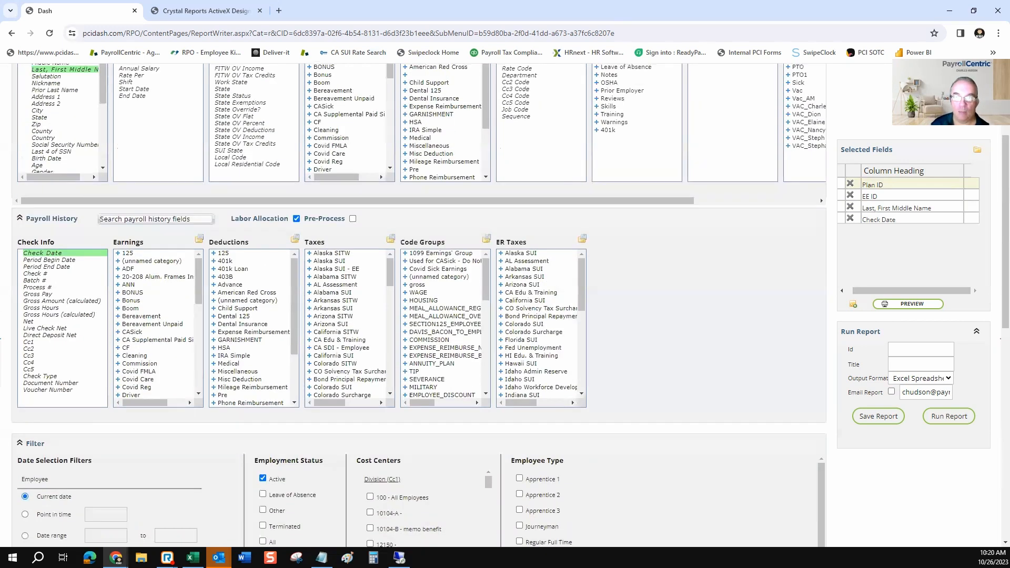